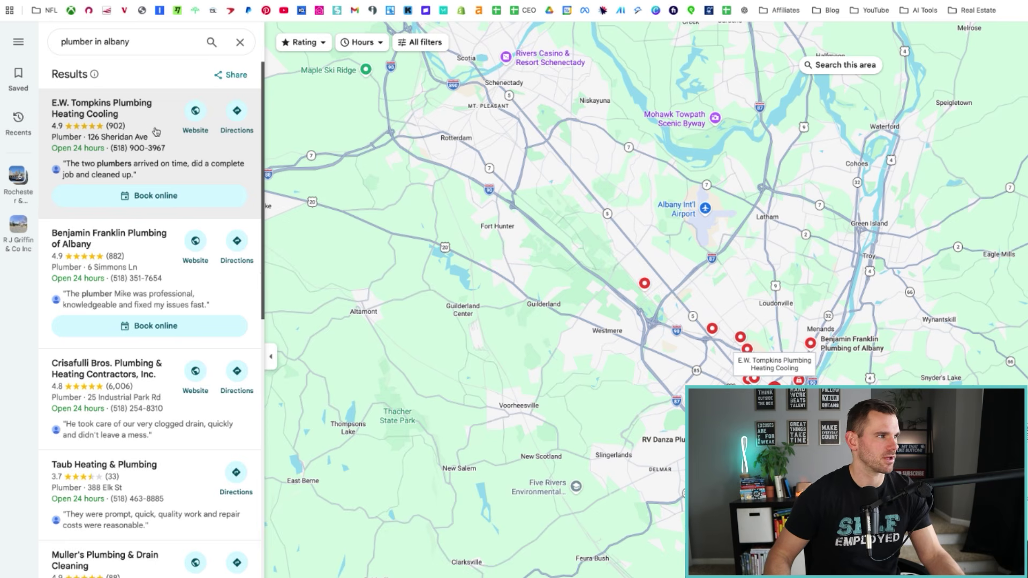
Open the E.W. Tompkins Plumbing Heating Cooling listing and look through the company's website
left_click(157, 131)
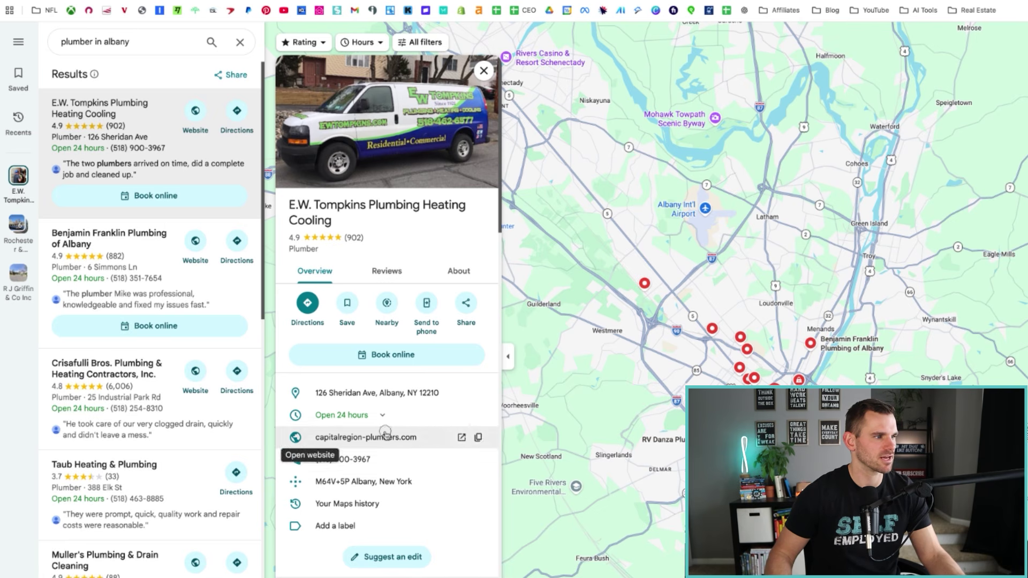
left_click(300, 437)
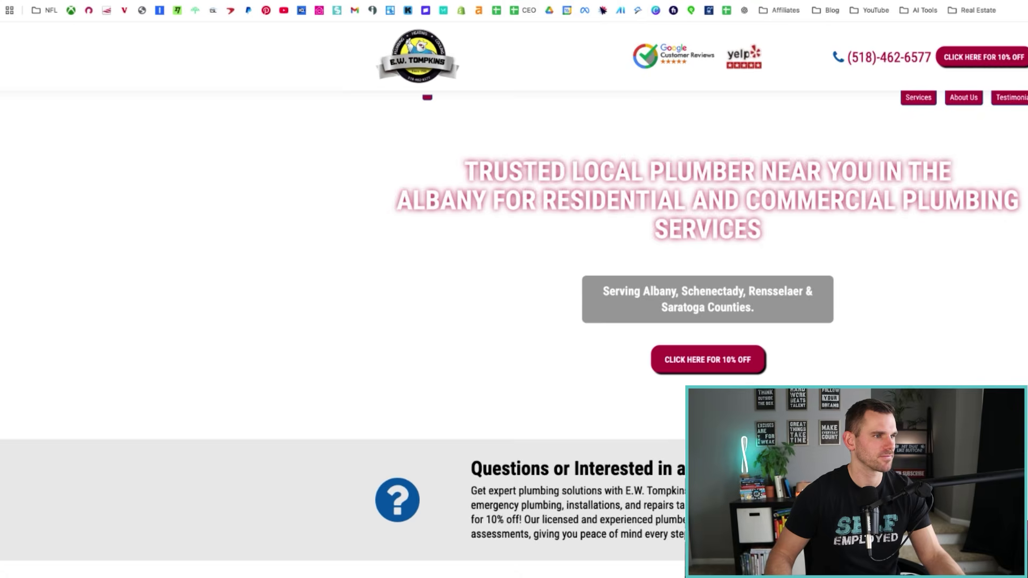
scroll(580, 205, "down", 12)
scroll(579, 205, "up", 12)
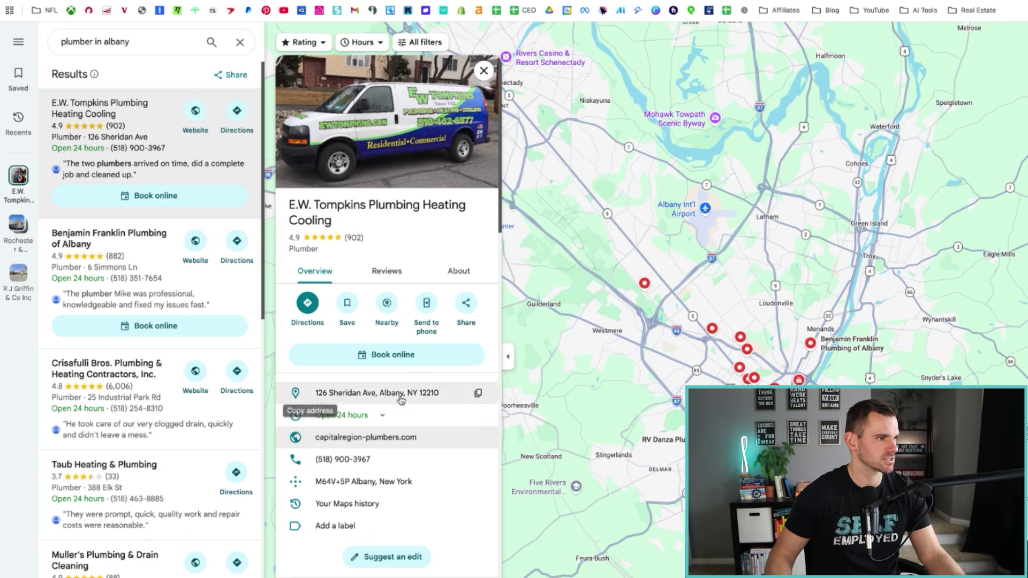
Review the E.W. Tompkins listing's customer reviews and About details, and close the listing
scroll(478, 396, "down", 2)
scroll(447, 522, "down", 15)
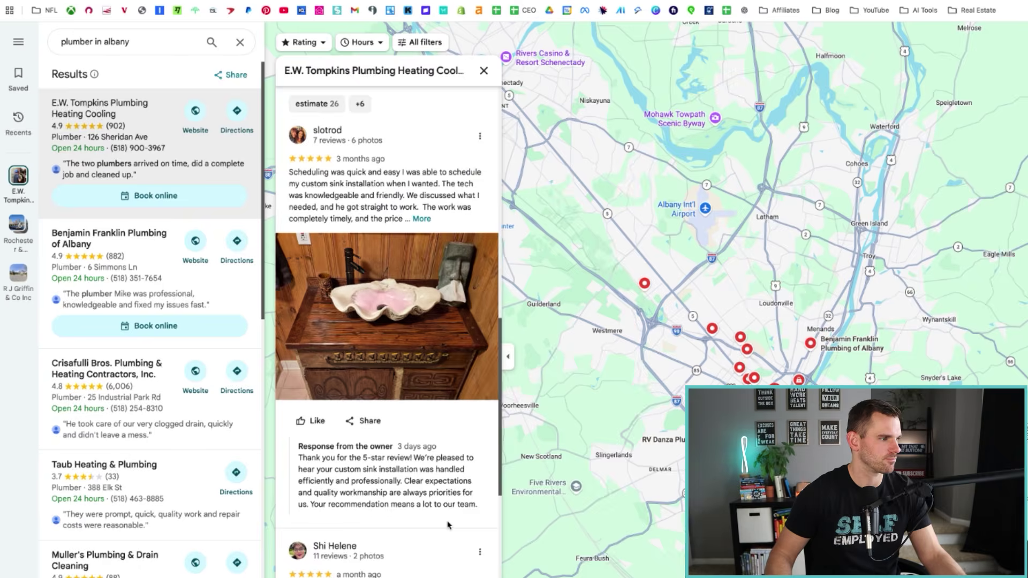
scroll(447, 526, "up", 17)
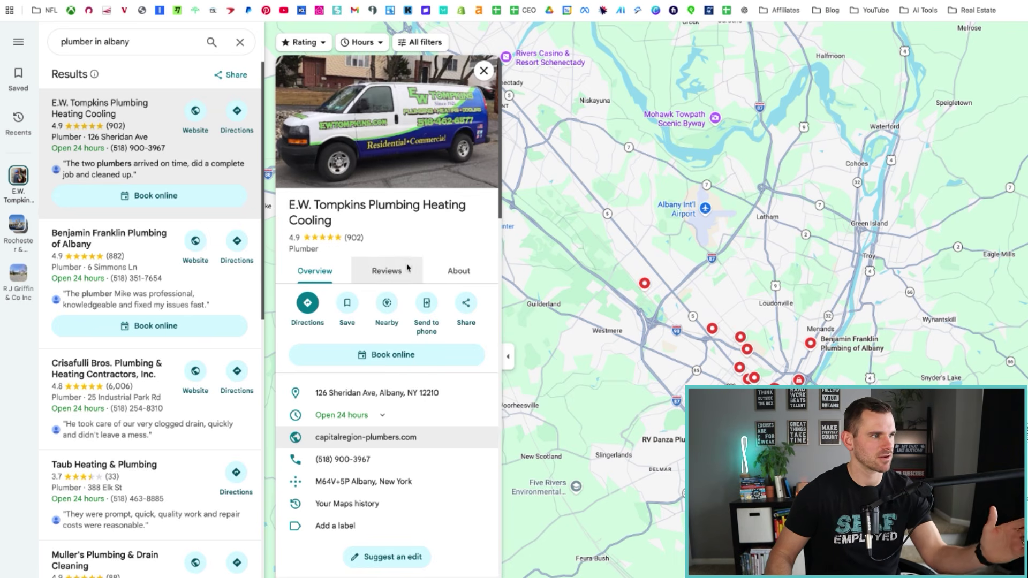
left_click(459, 271)
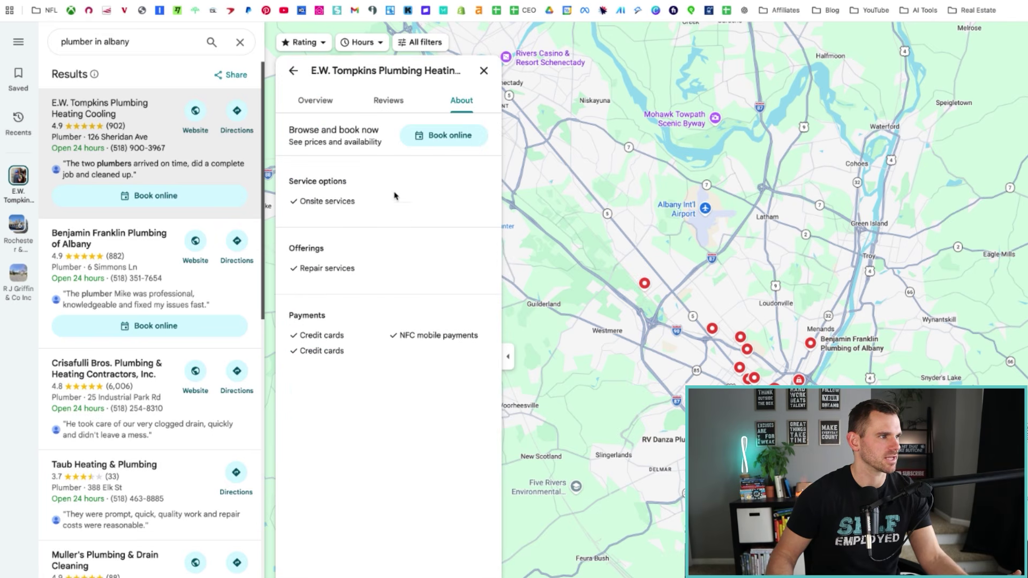
left_click(321, 101)
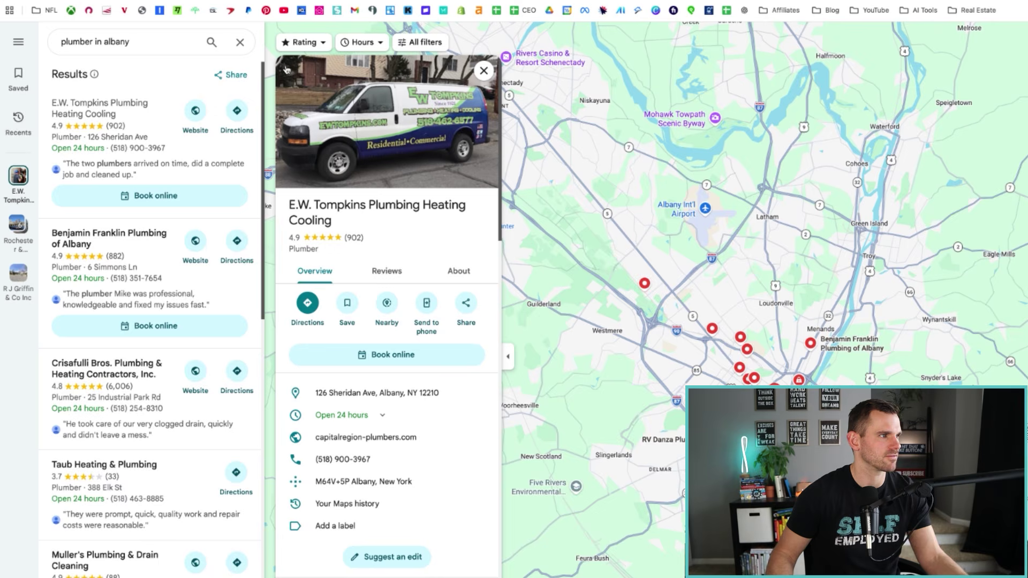
left_click(484, 70)
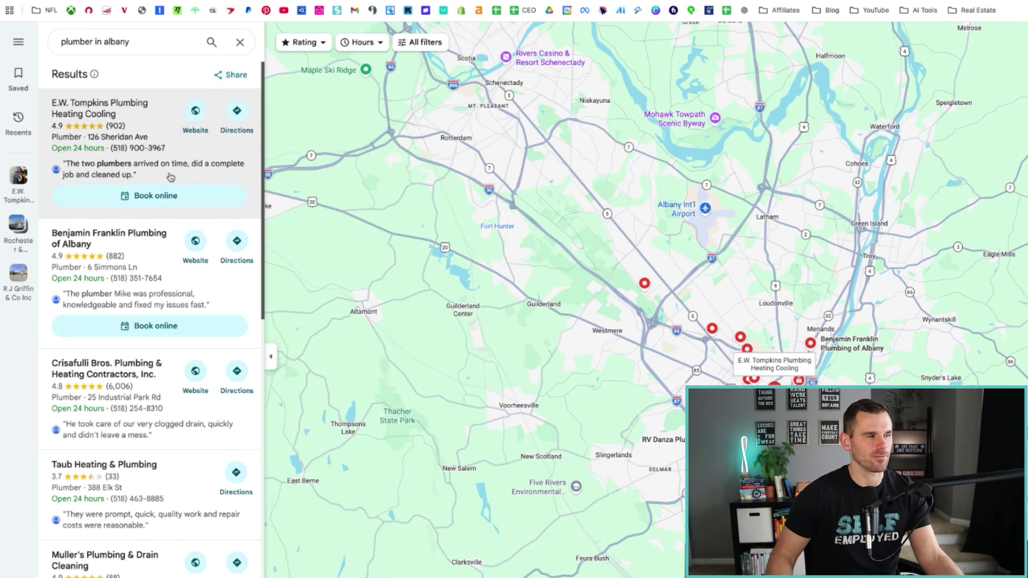
Open the Taub Heating & Plumbing listing and examine its business details, review summary and star rating
scroll(169, 178, "down", 2)
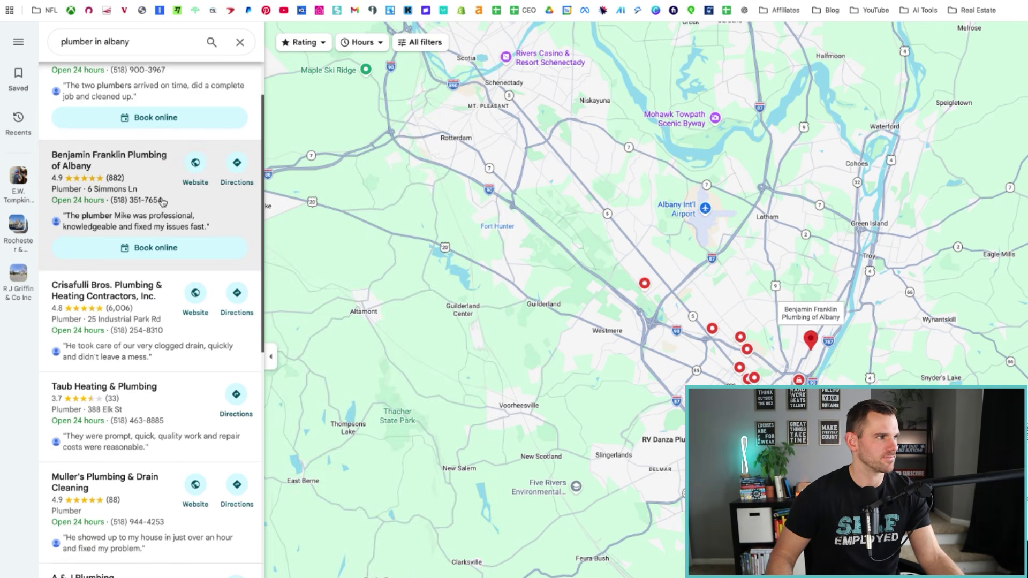
scroll(164, 206, "down", 3)
scroll(167, 230, "down", 1)
left_click(170, 243)
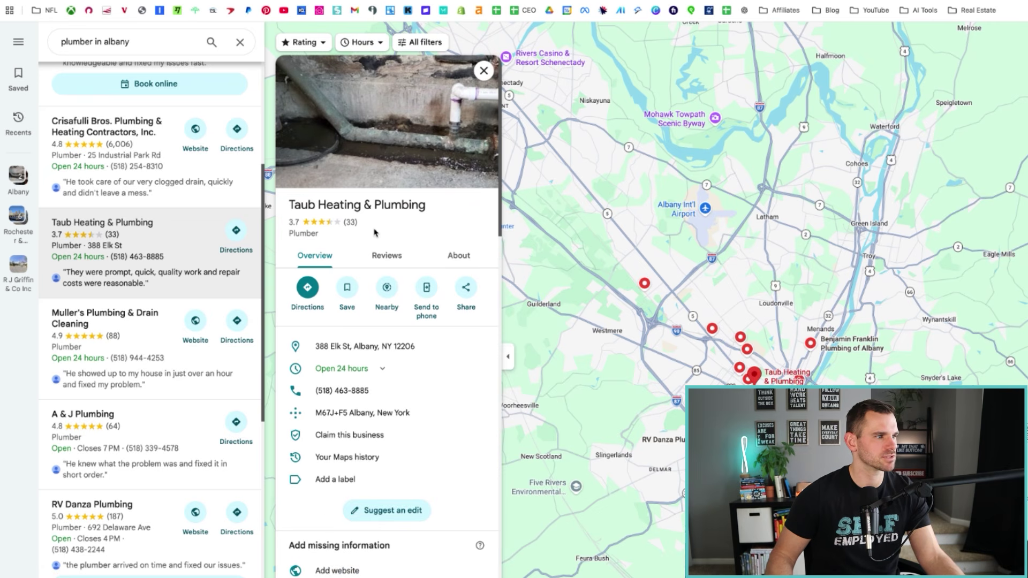
scroll(395, 234, "down", 15)
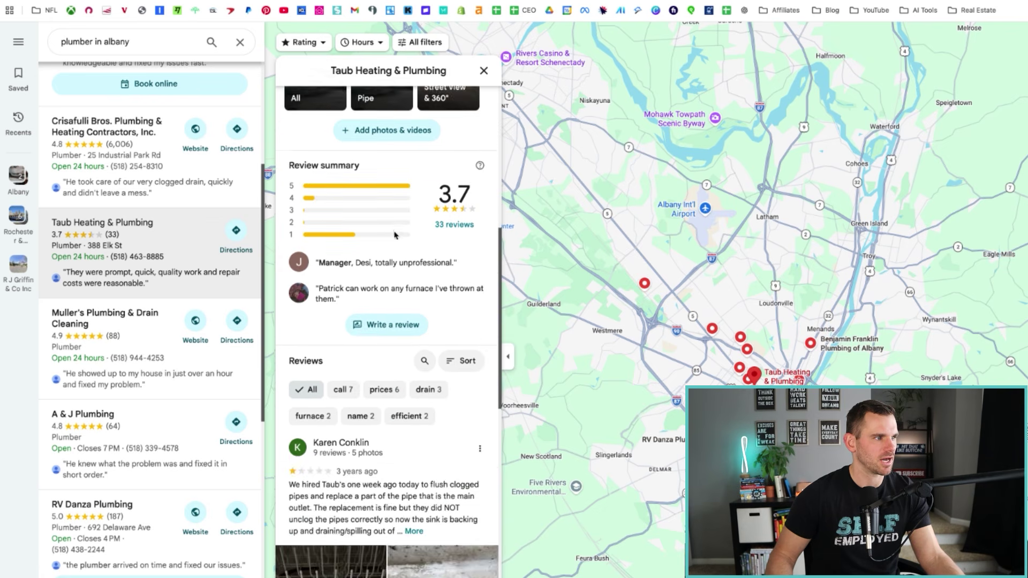
scroll(395, 234, "down", 3)
scroll(394, 231, "down", 6)
scroll(393, 232, "up", 20)
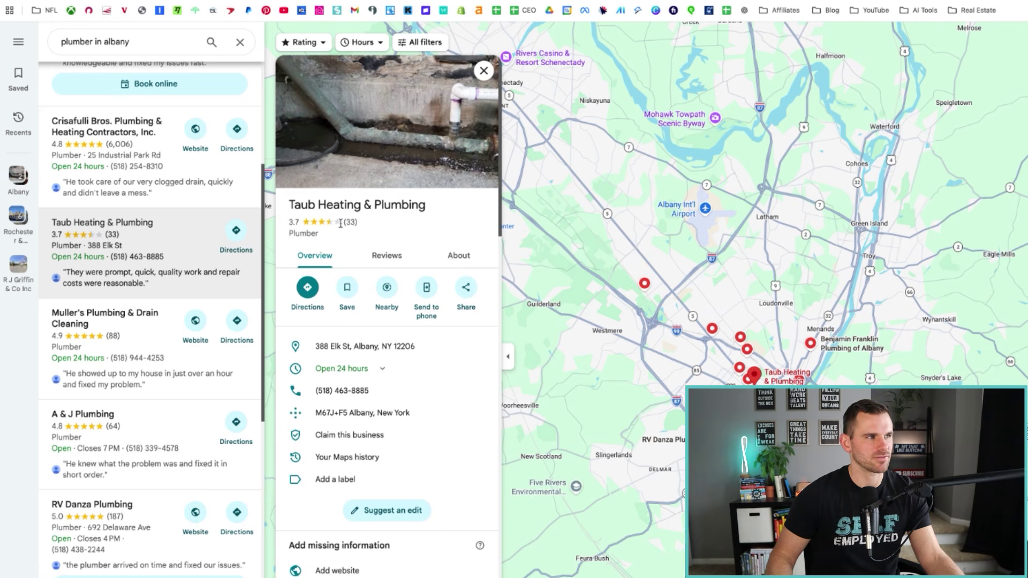
double_click(343, 223)
left_click(402, 231)
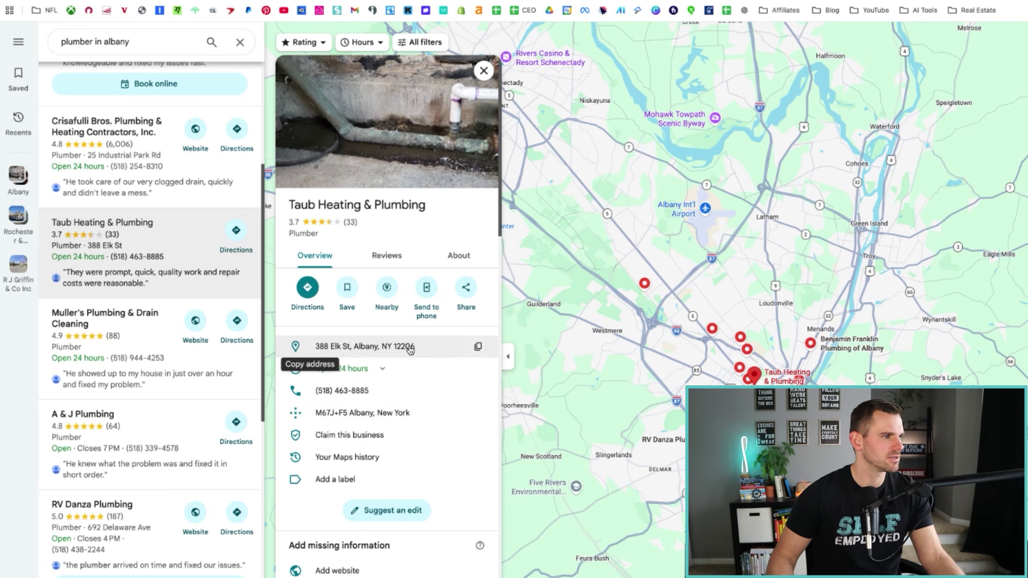
Read through Taub Heating & Plumbing's customer reviews, return to its overview and highlight the business name
left_click(390, 262)
scroll(441, 378, "down", 5)
scroll(440, 378, "down", 8)
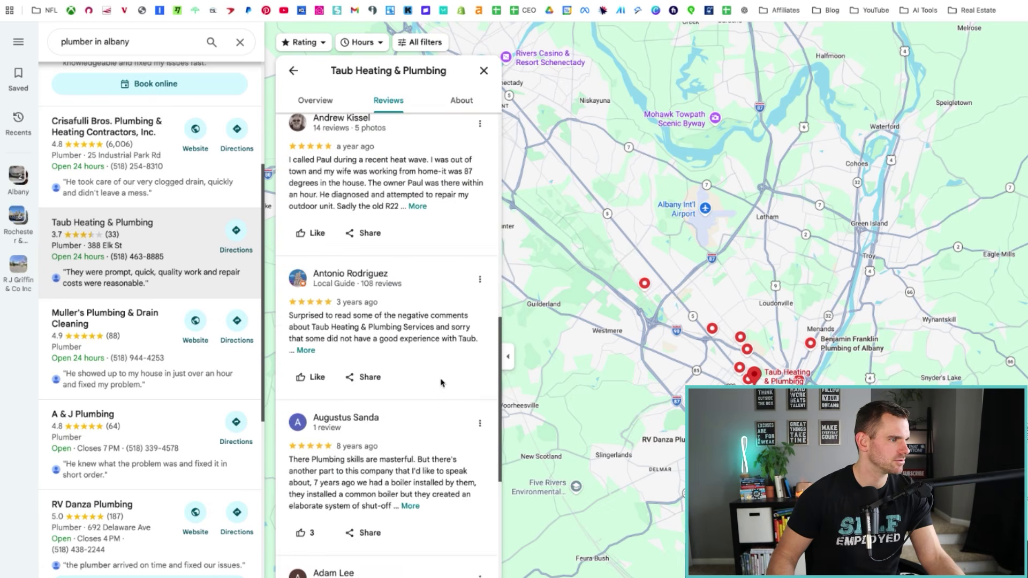
scroll(443, 381, "up", 15)
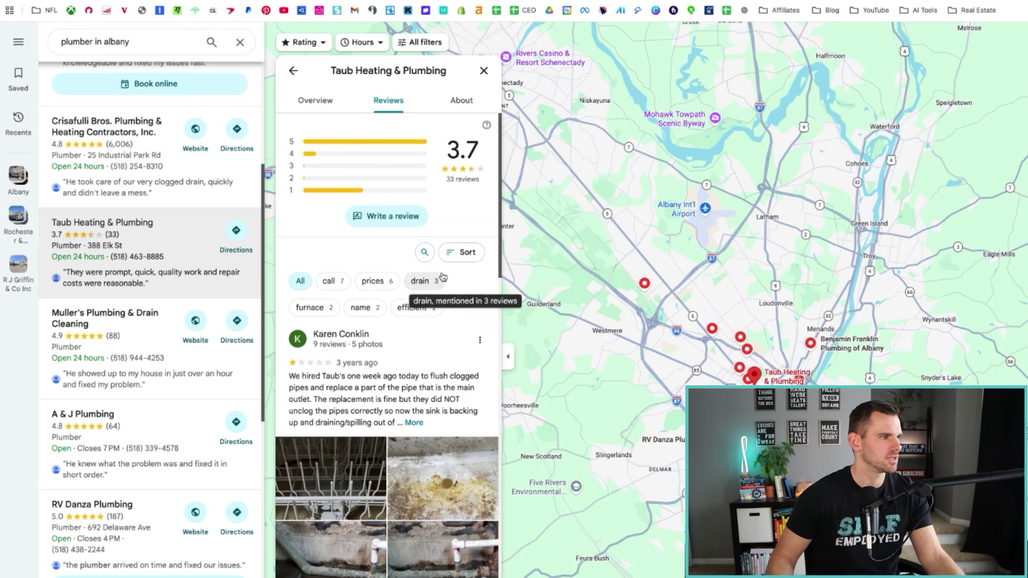
left_click(294, 70)
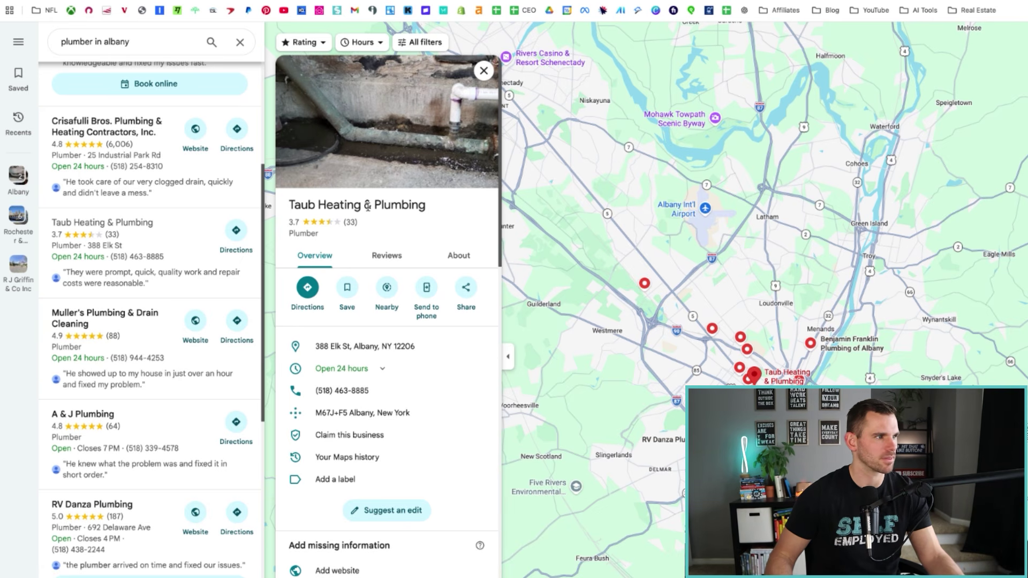
left_click_drag(429, 205, 288, 204)
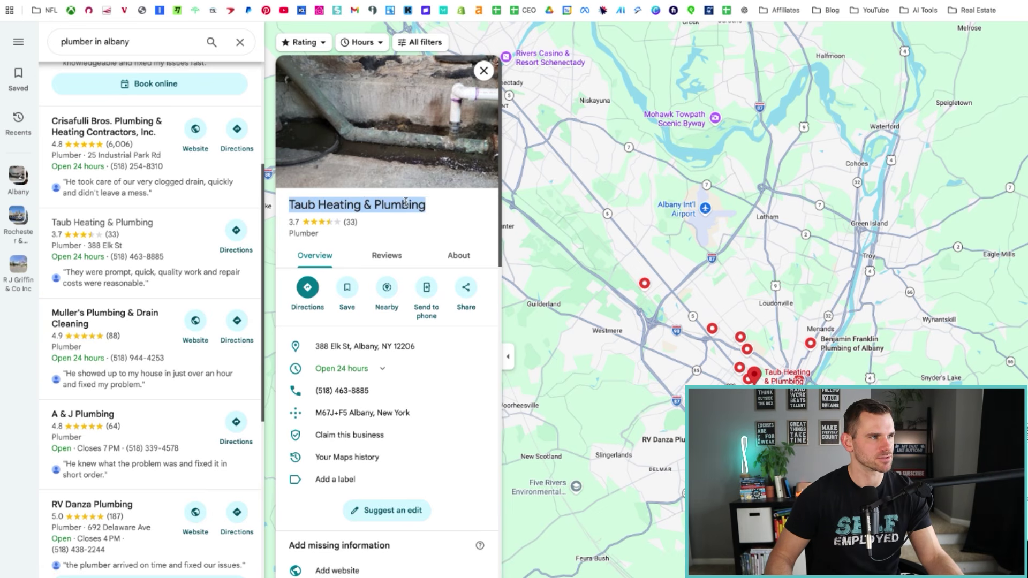
Open the A & J Plumbing listing and check its overview, reviews and About details
left_click(170, 441)
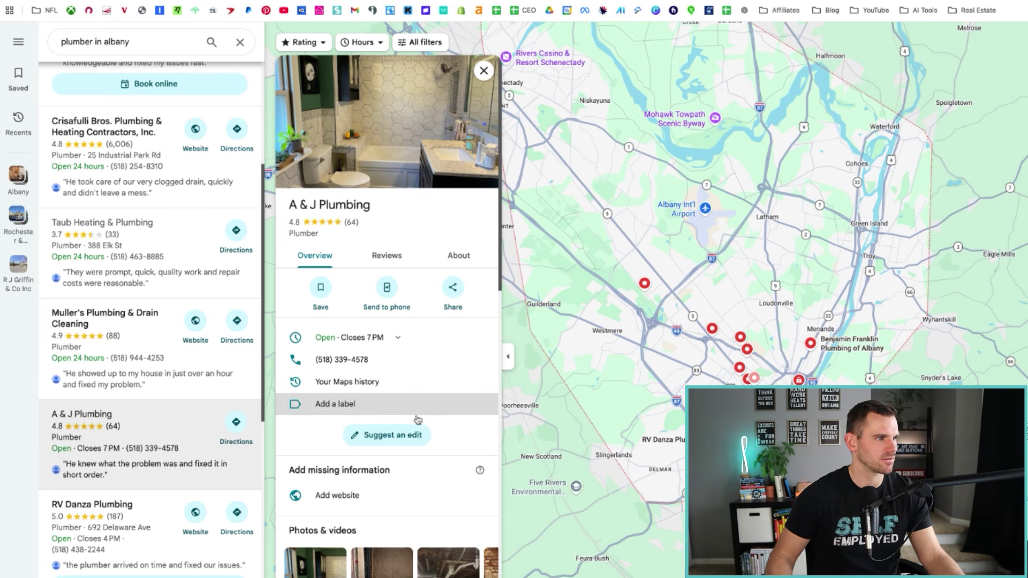
scroll(418, 420, "down", 15)
scroll(419, 426, "down", 5)
scroll(415, 375, "up", 20)
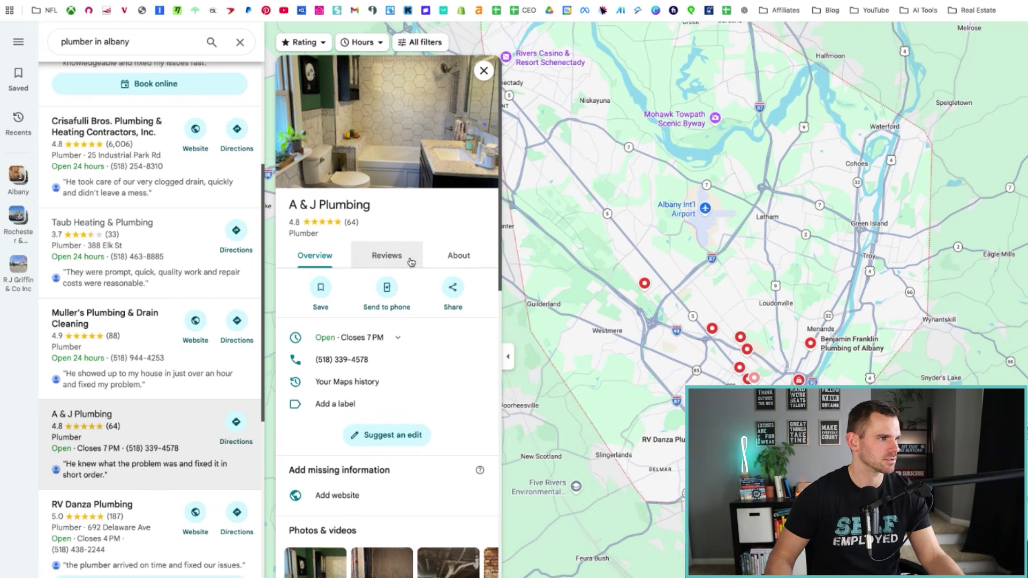
left_click(460, 259)
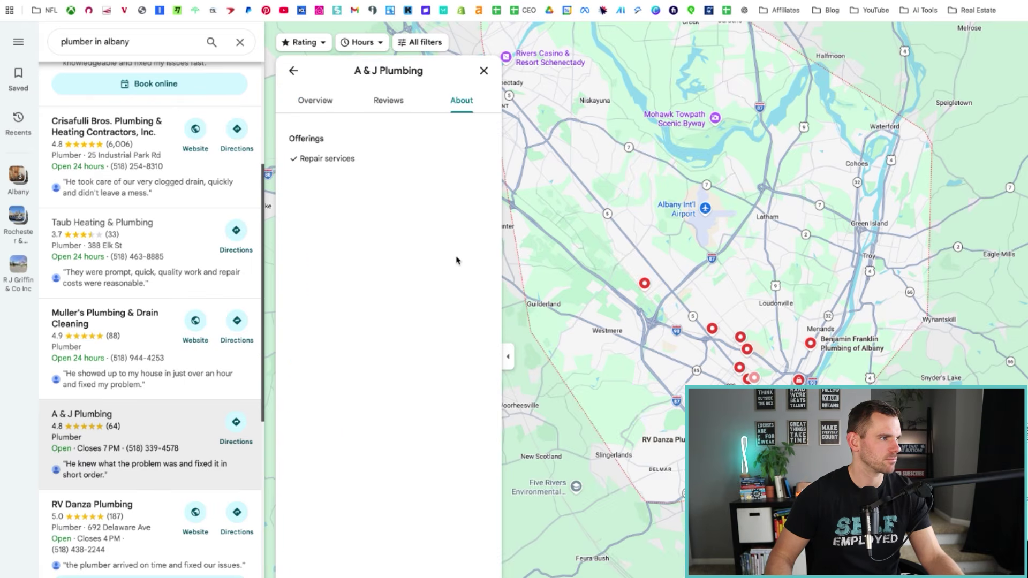
left_click(322, 101)
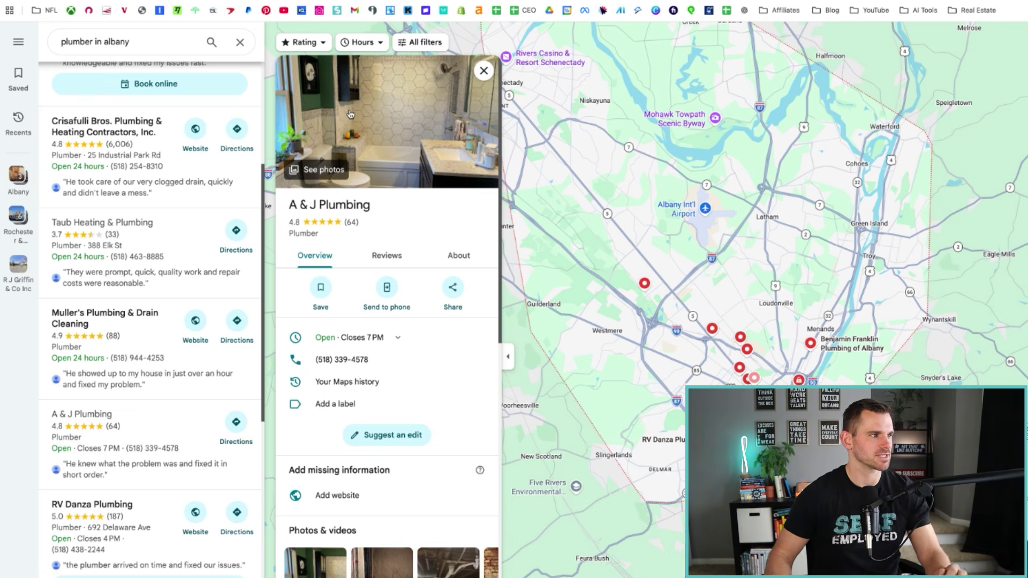
Browse the remaining Albany plumber results for businesses without a website or with few reviews, and return to the start of the list
scroll(154, 370, "down", 4)
scroll(155, 370, "down", 5)
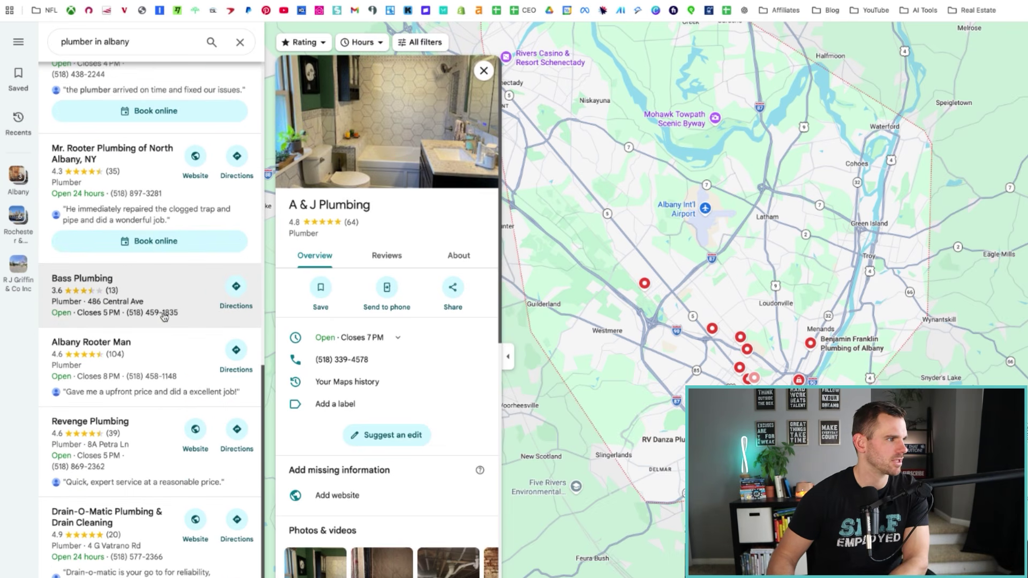
scroll(162, 363, "down", 7)
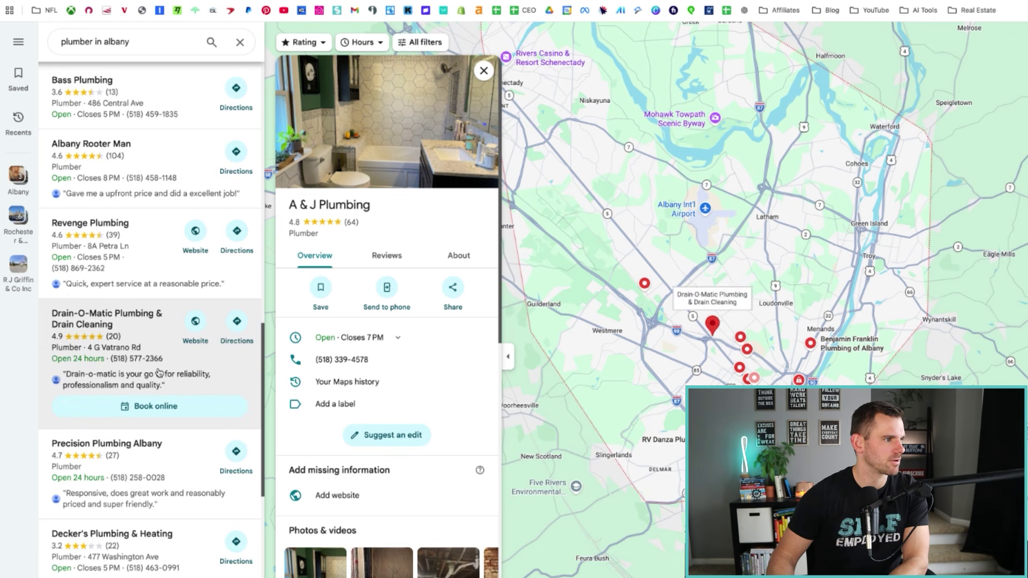
scroll(166, 407, "down", 8)
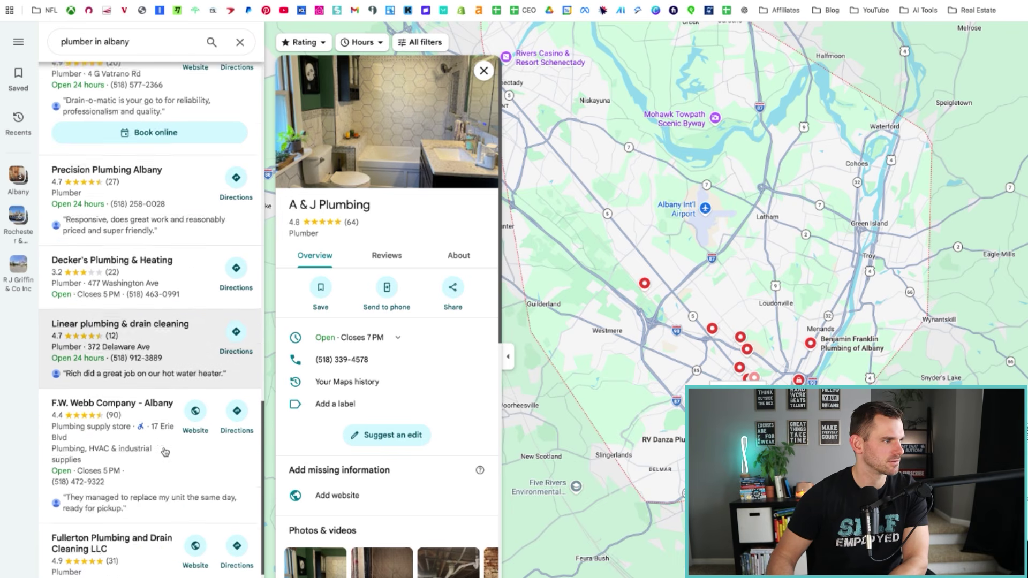
scroll(164, 451, "down", 11)
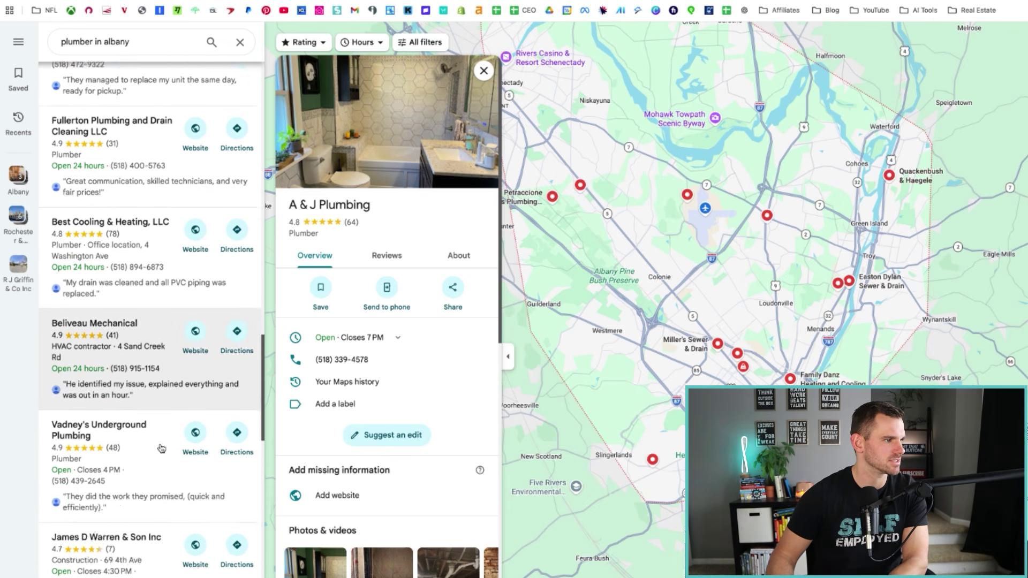
scroll(135, 244, "up", 3)
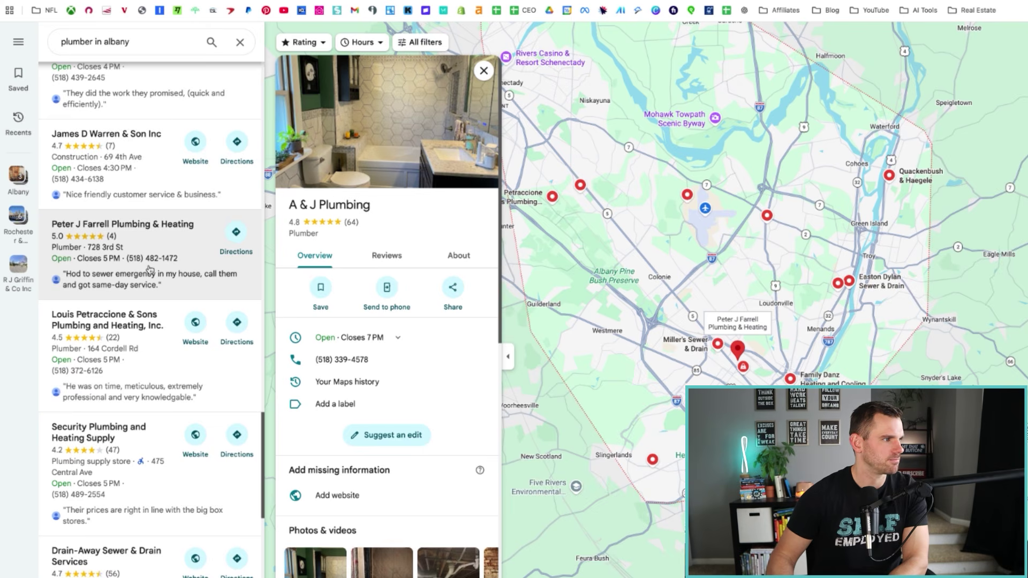
scroll(149, 270, "down", 12)
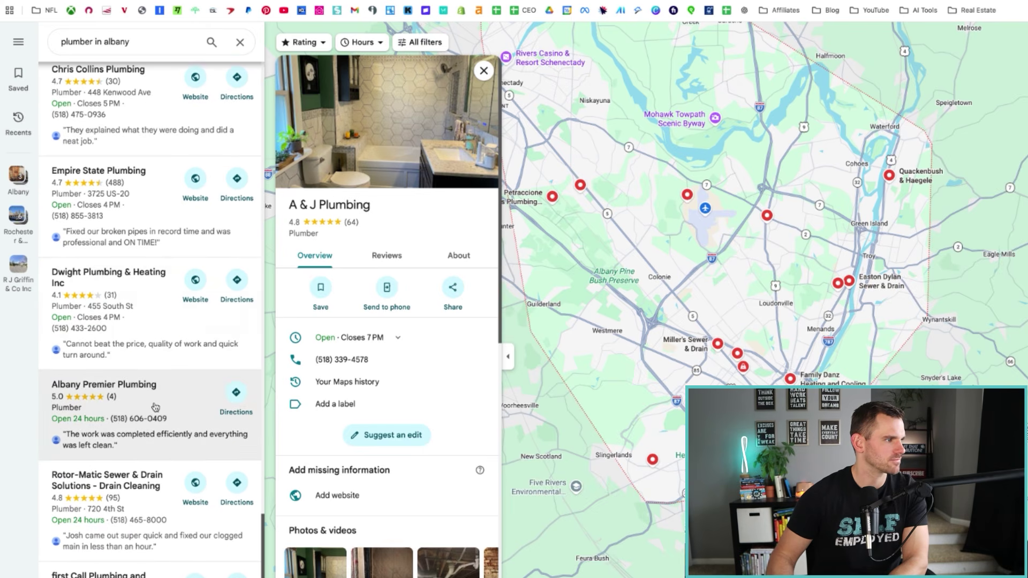
scroll(154, 407, "down", 5)
scroll(155, 407, "down", 10)
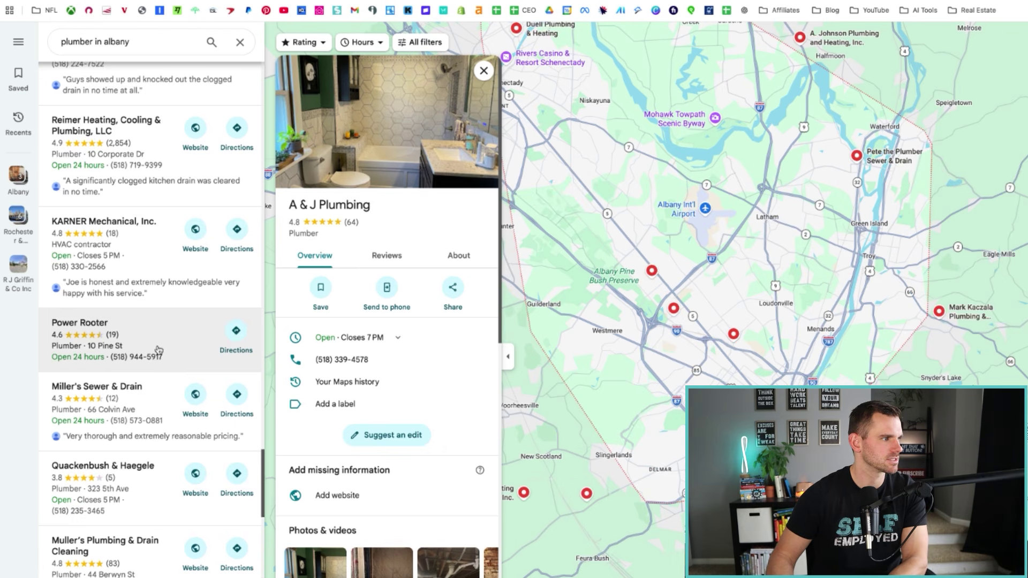
scroll(156, 339, "up", 15)
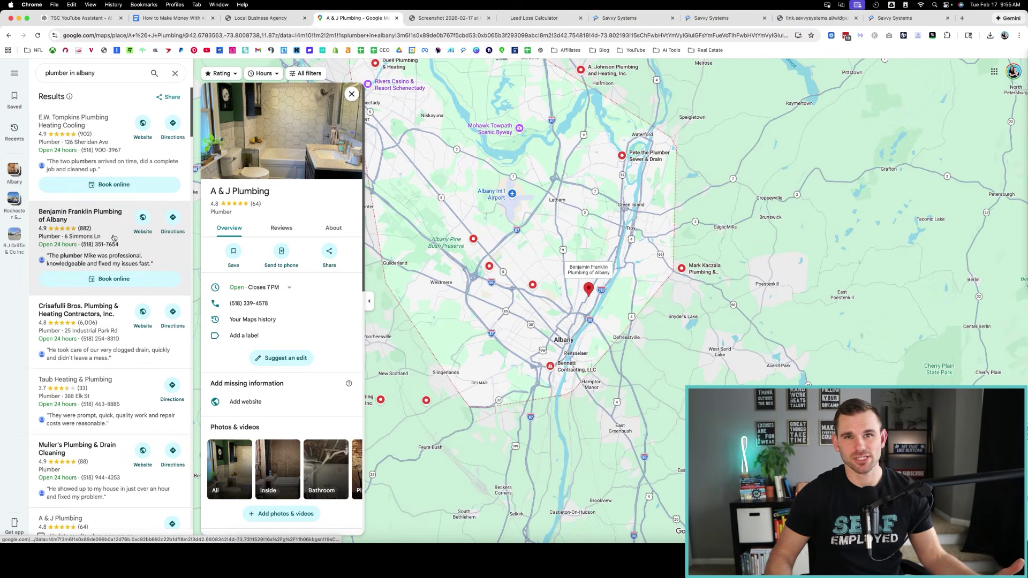
View the Local Business Agency PDF and the services diagram, checking back on the Albany plumber listings in between
left_click(237, 18)
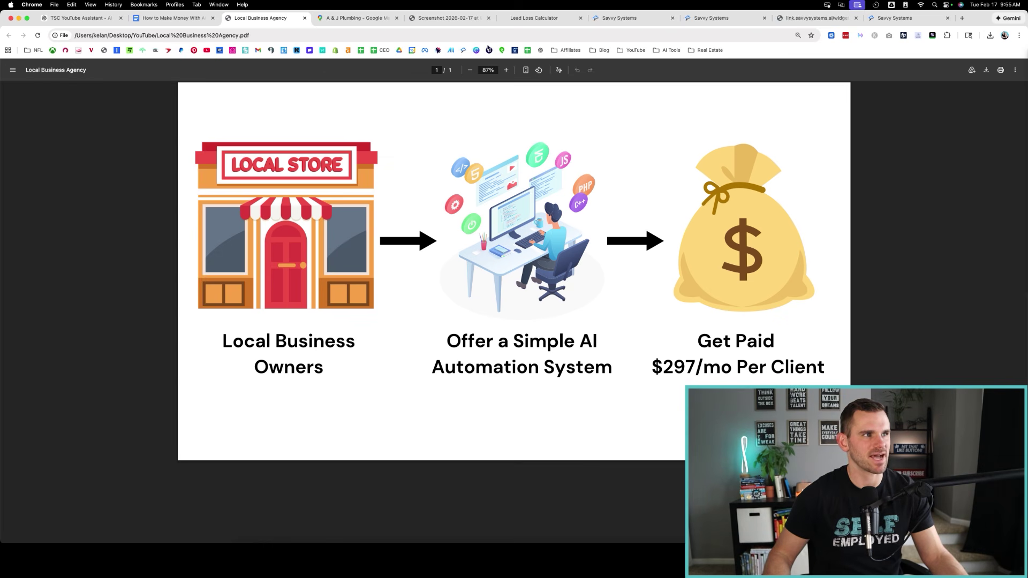
left_click(458, 19)
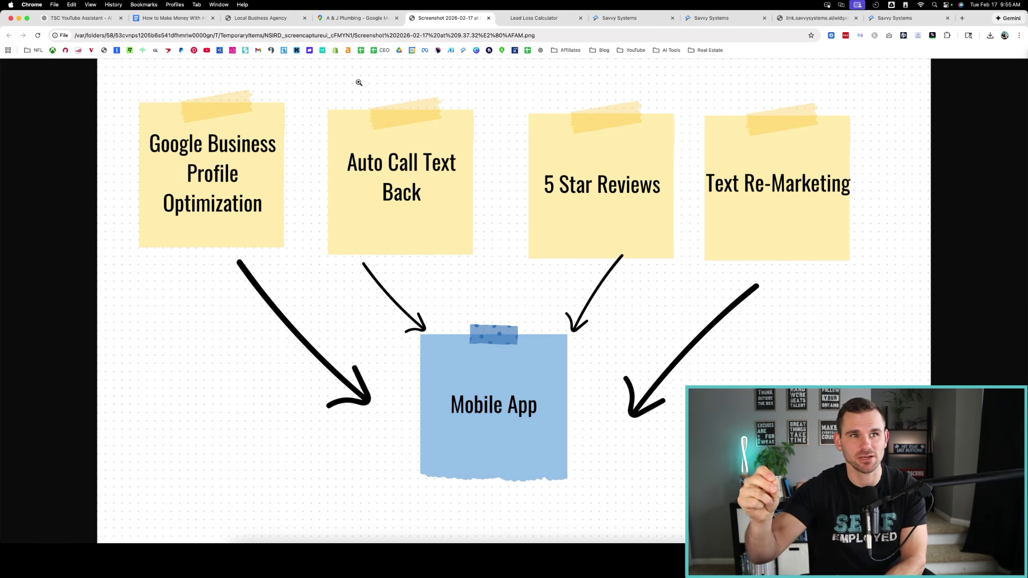
left_click(373, 16)
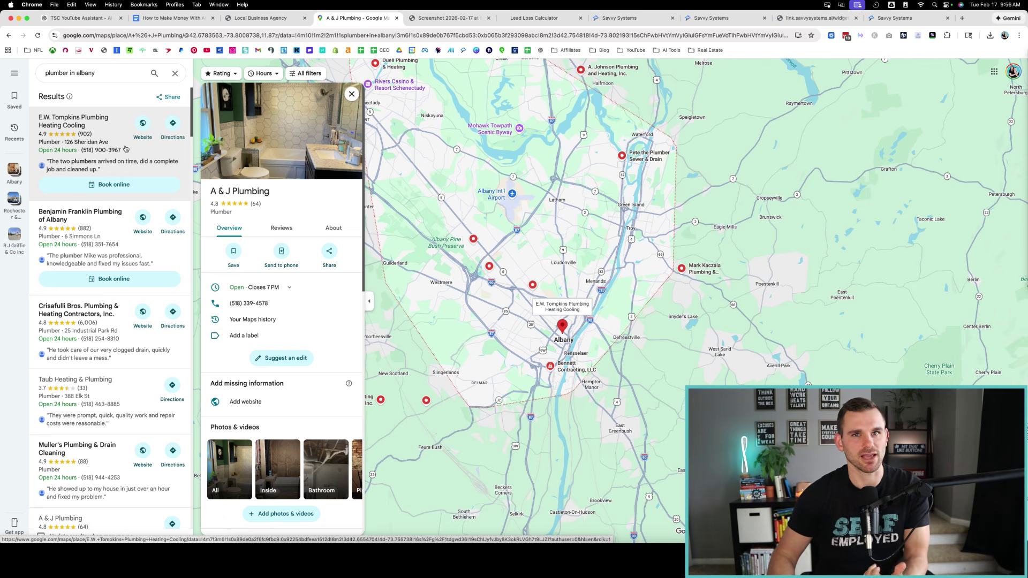
left_click(445, 17)
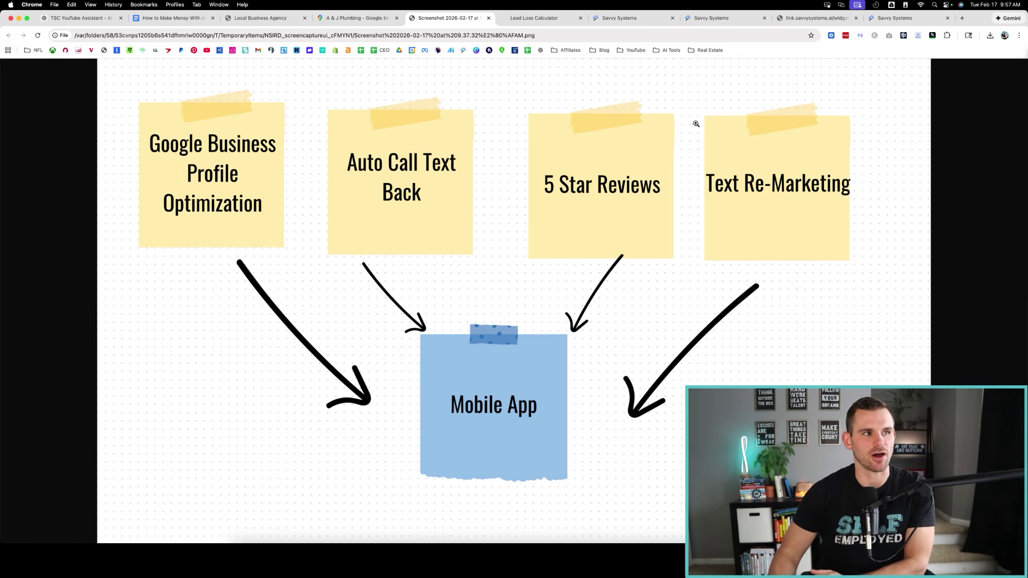
Go back to the Albany plumber results in Google Maps and look over the first listings
left_click(364, 18)
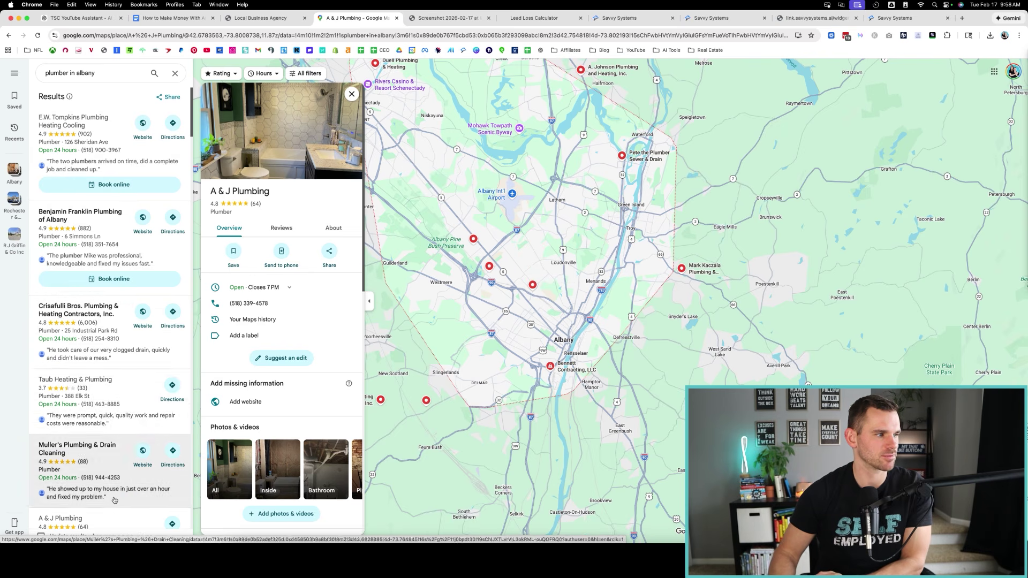
scroll(115, 501, "down", 2)
scroll(114, 501, "up", 2)
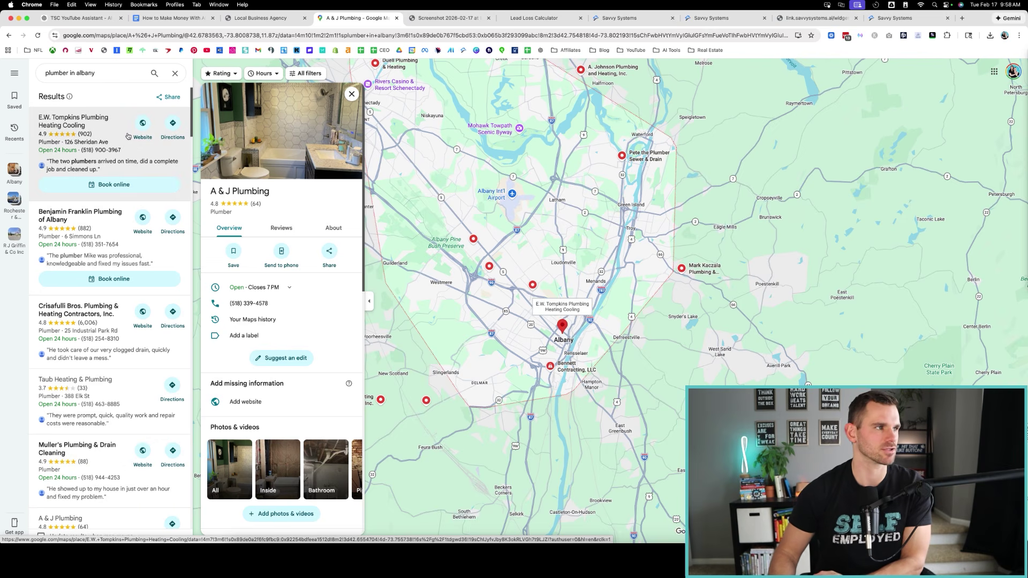
Switch to the services diagram tab and multiply the 297 monthly fee by 5 in Calculator
left_click(428, 18)
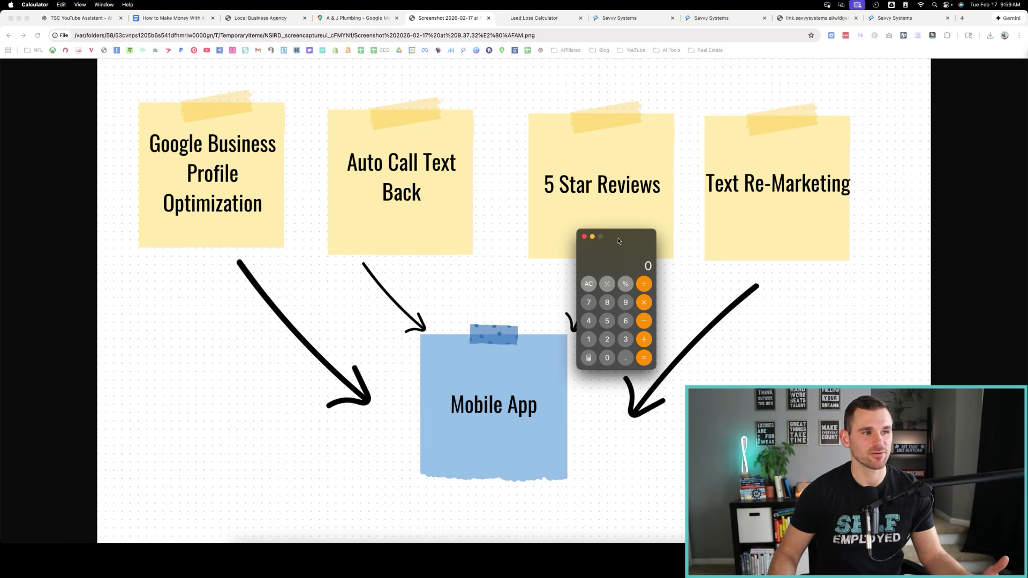
left_click_drag(616, 234, 495, 189)
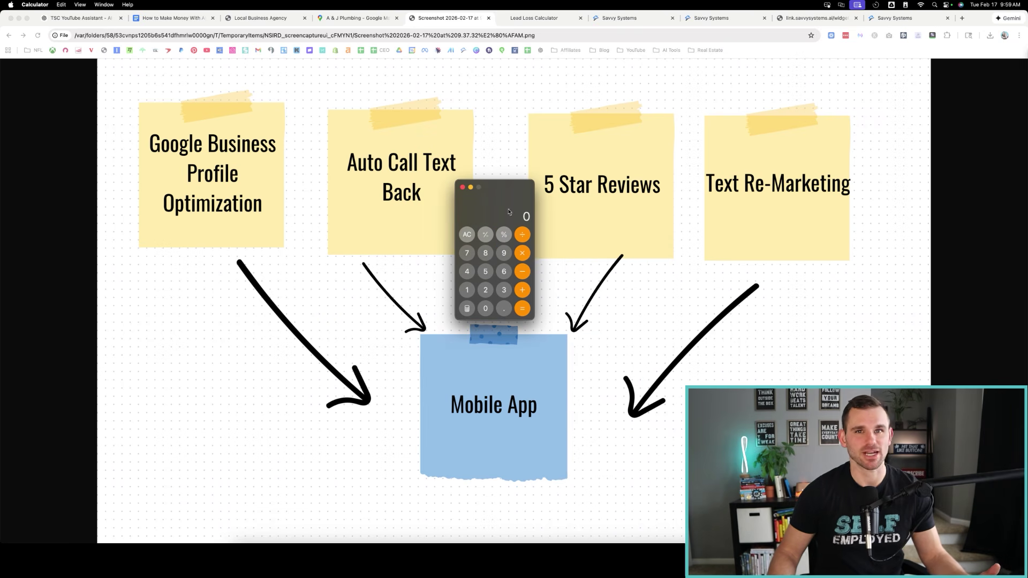
left_click(486, 290)
left_click(504, 253)
left_click(467, 253)
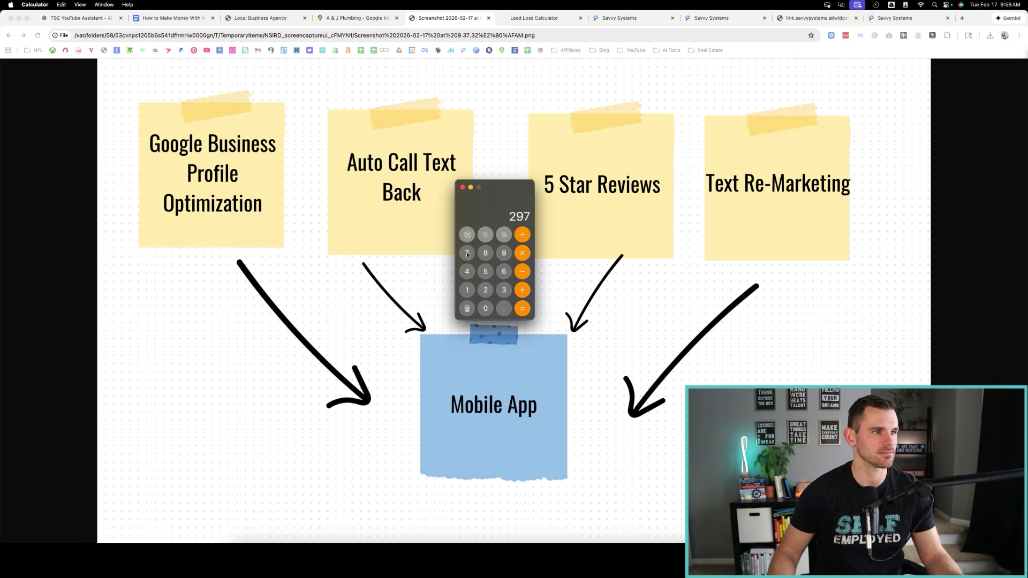
left_click(527, 254)
left_click(486, 277)
left_click(523, 310)
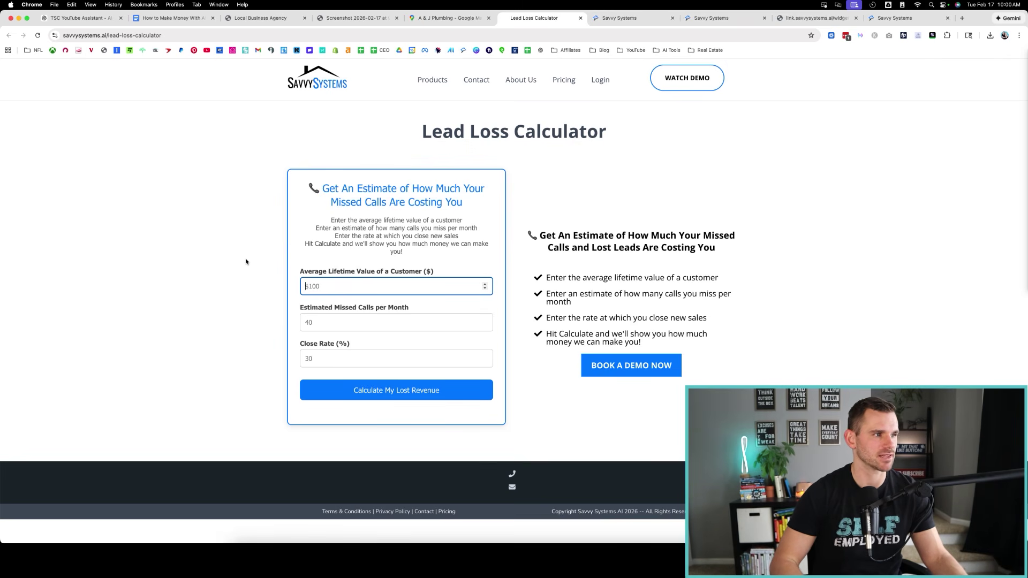
Calculate the lost revenue for a $500 customer lifetime value, 40 missed calls per month and a 40% close rate
type("500")
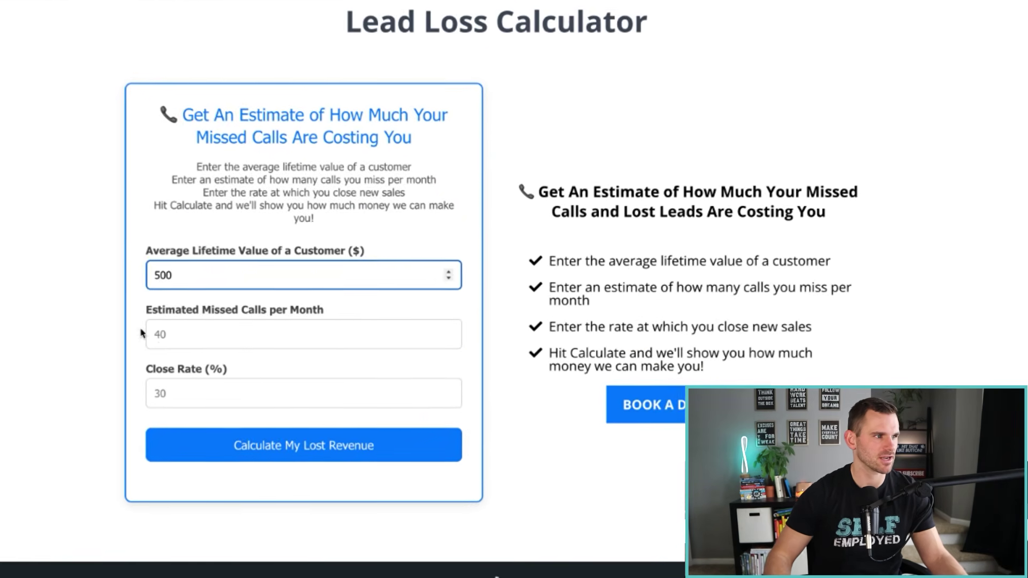
left_click(333, 326)
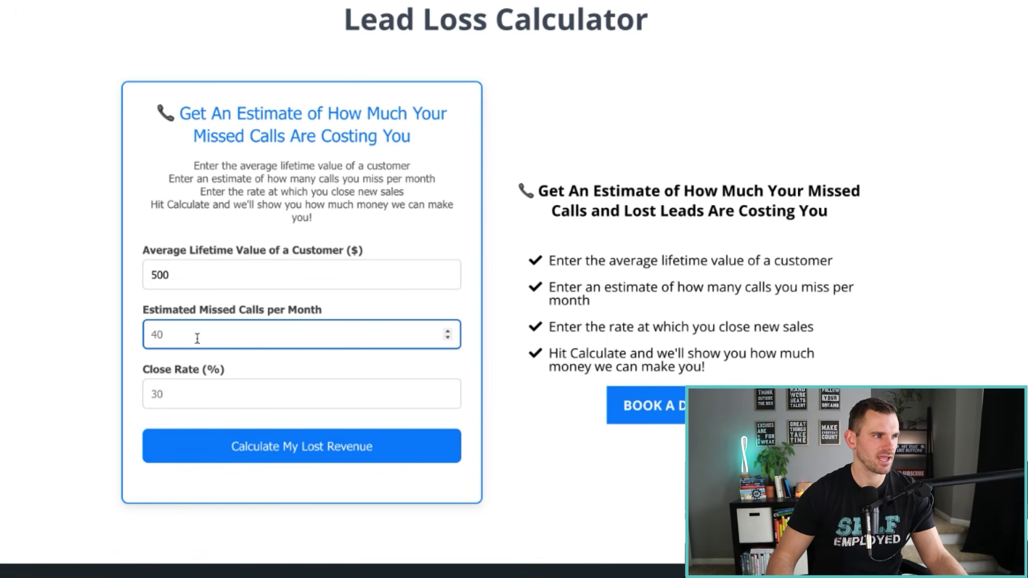
type("40")
left_click(198, 394)
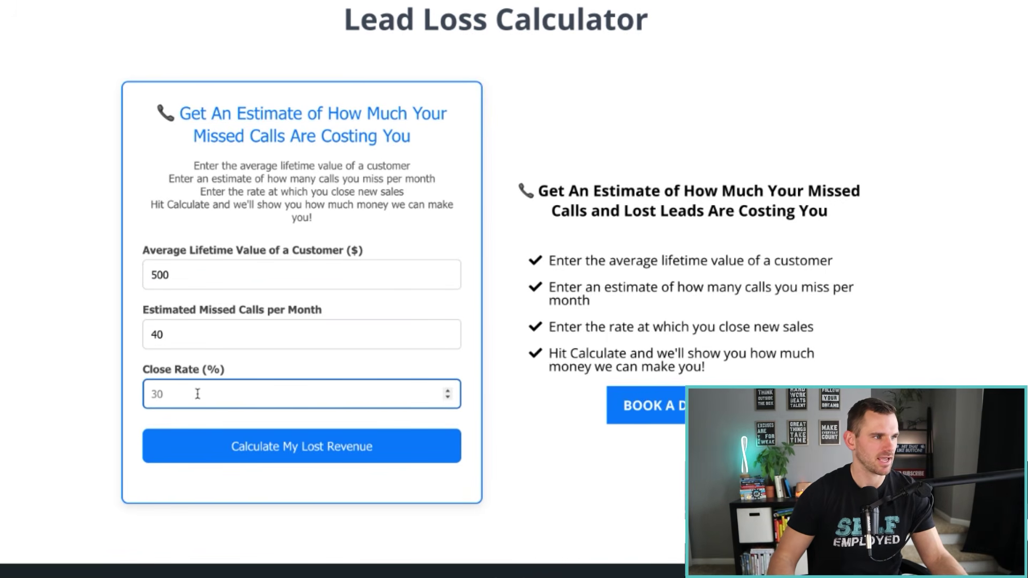
type("40")
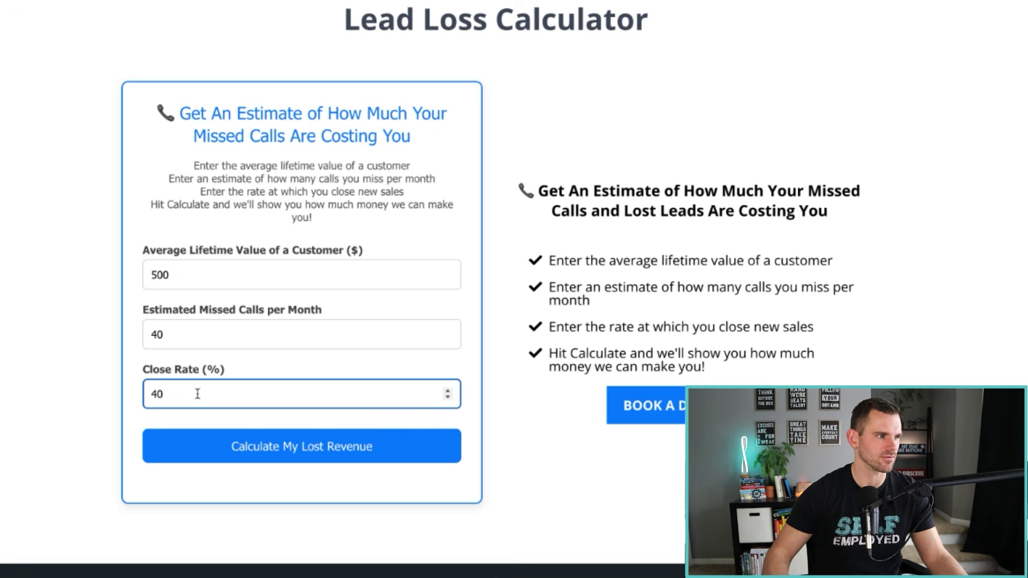
left_click(271, 446)
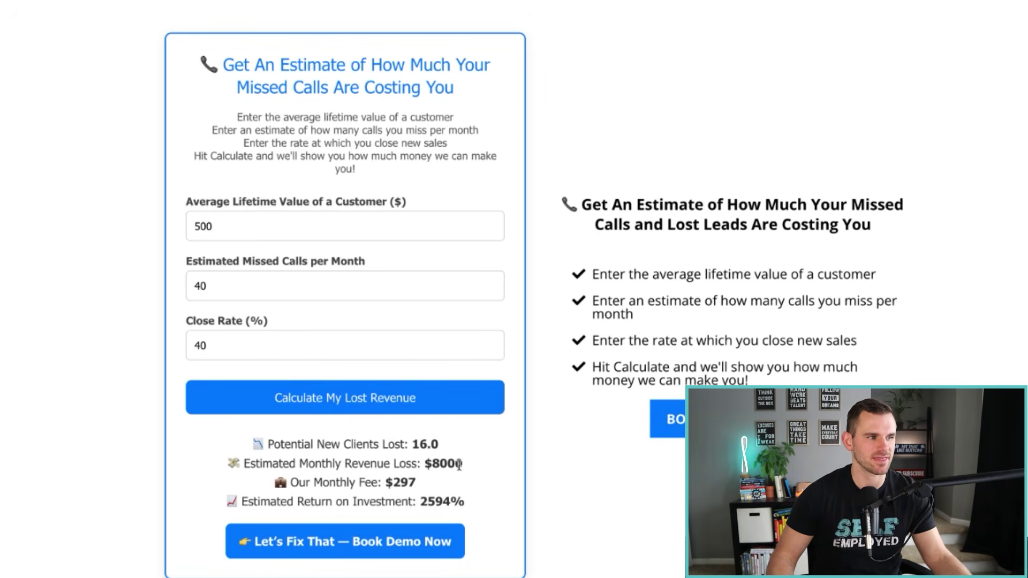
Highlight the monthly fee and the estimated return on investment in the calculation results
left_click_drag(420, 483, 383, 483)
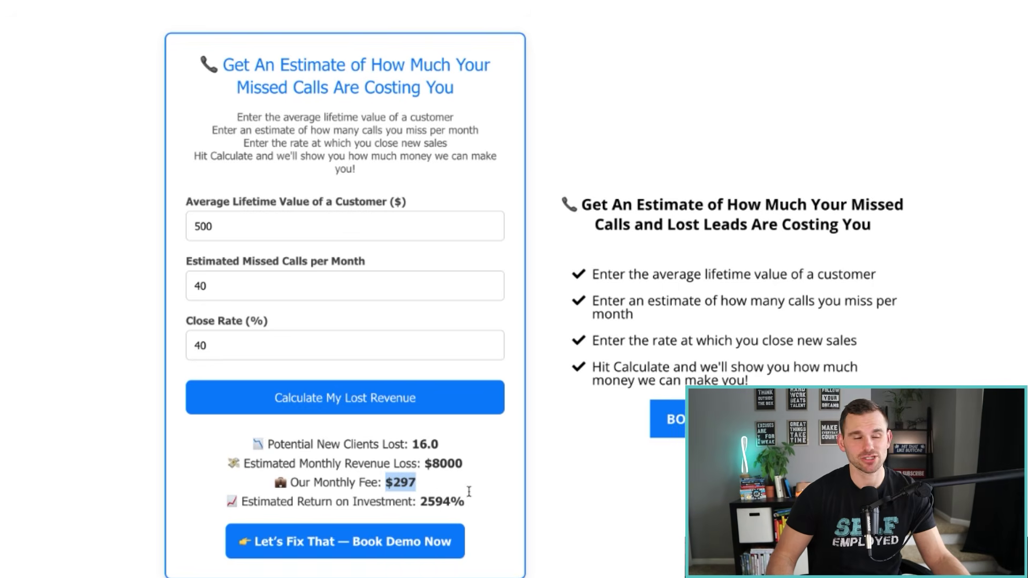
left_click_drag(465, 502, 420, 502)
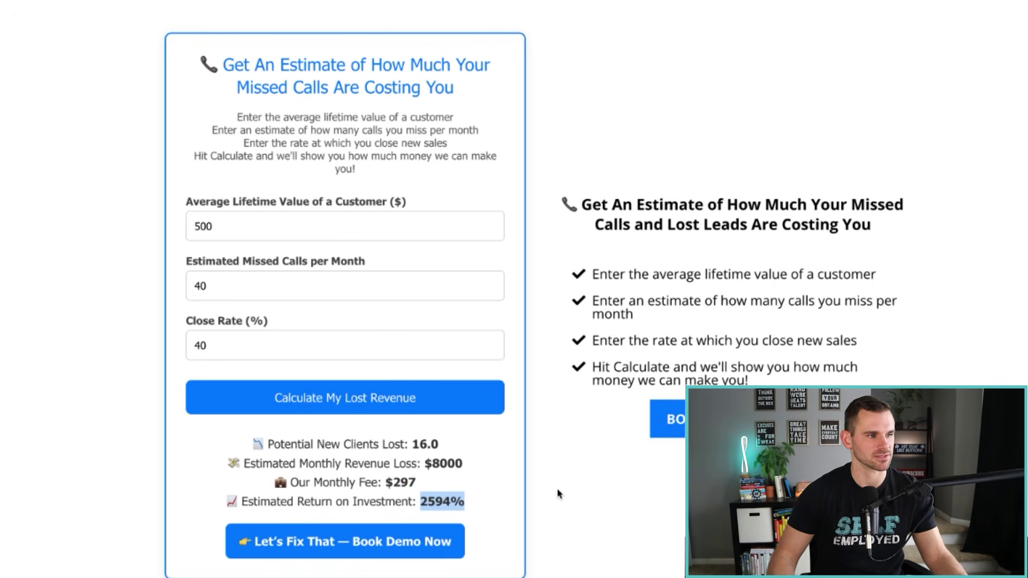
left_click(558, 494)
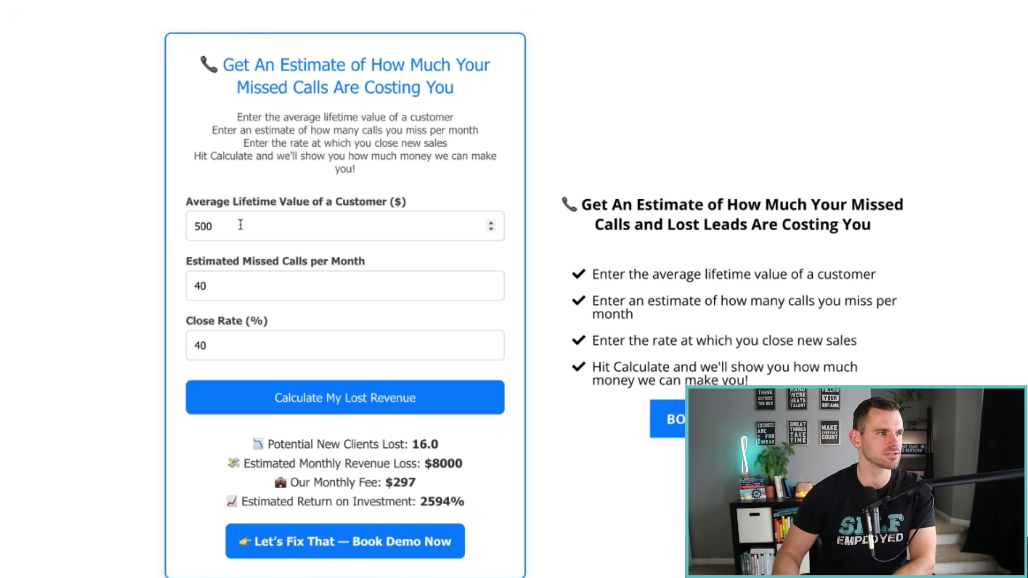
Recalculate the lost revenue for a $300 lifetime value, 25 missed calls and a 30% close rate, and highlight the fee and return figures
left_click_drag(240, 224, 117, 225)
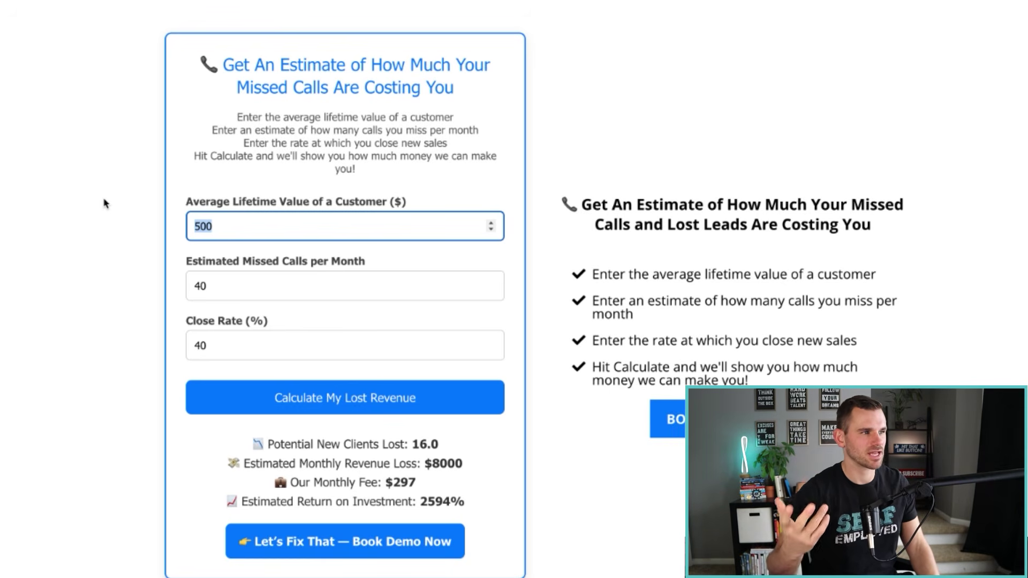
type("300")
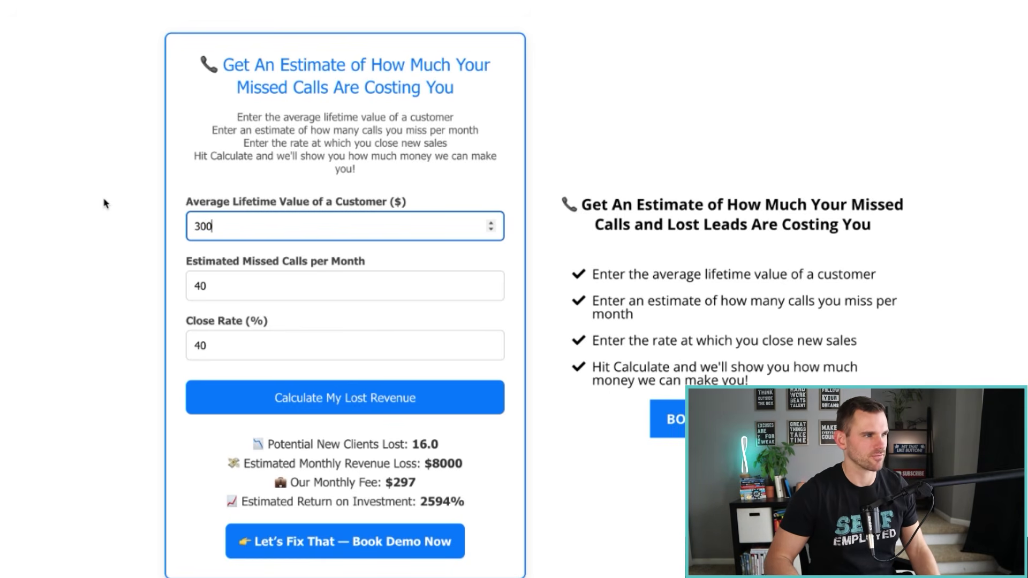
left_click_drag(226, 284, 159, 279)
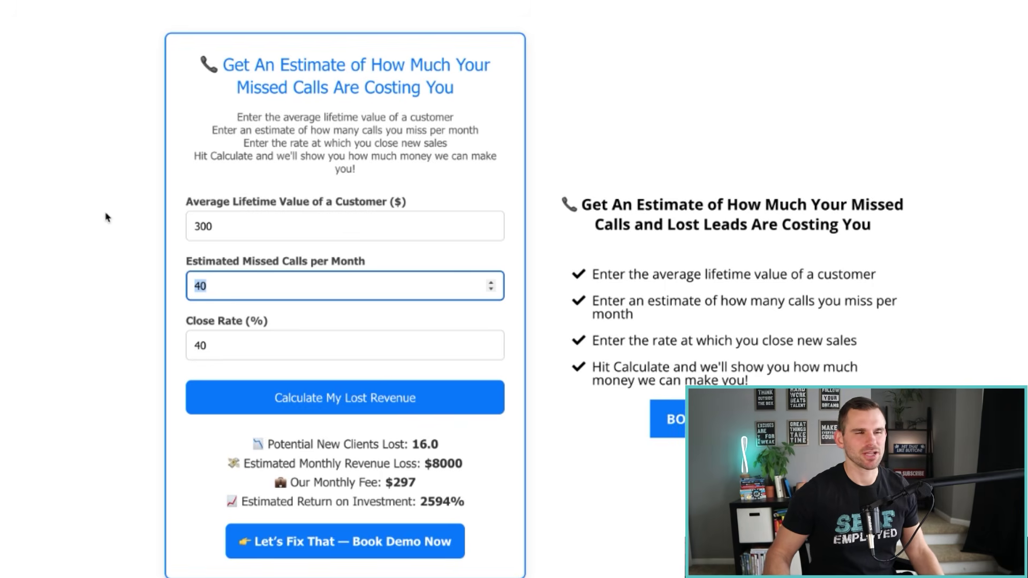
type("25")
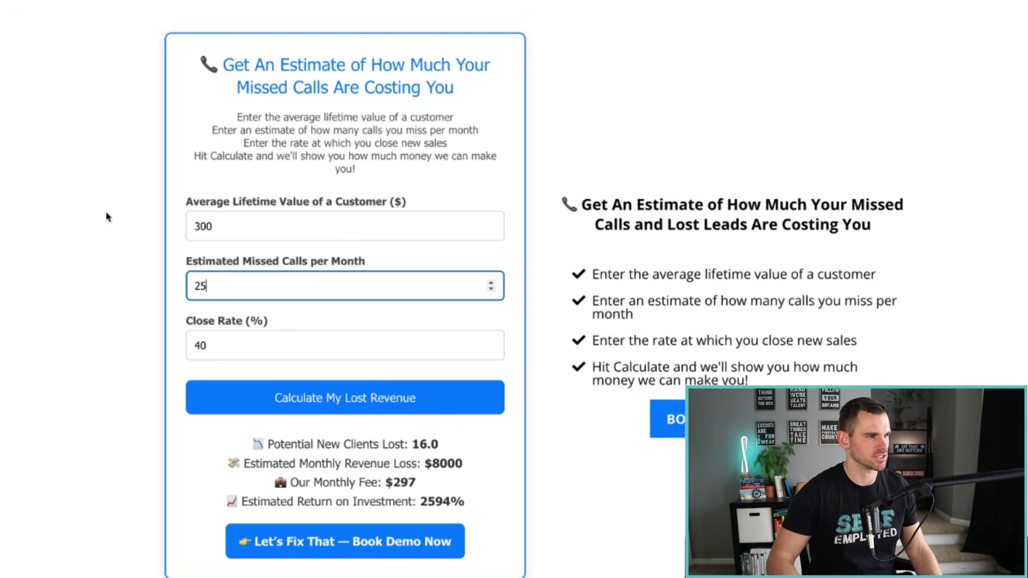
left_click(235, 348)
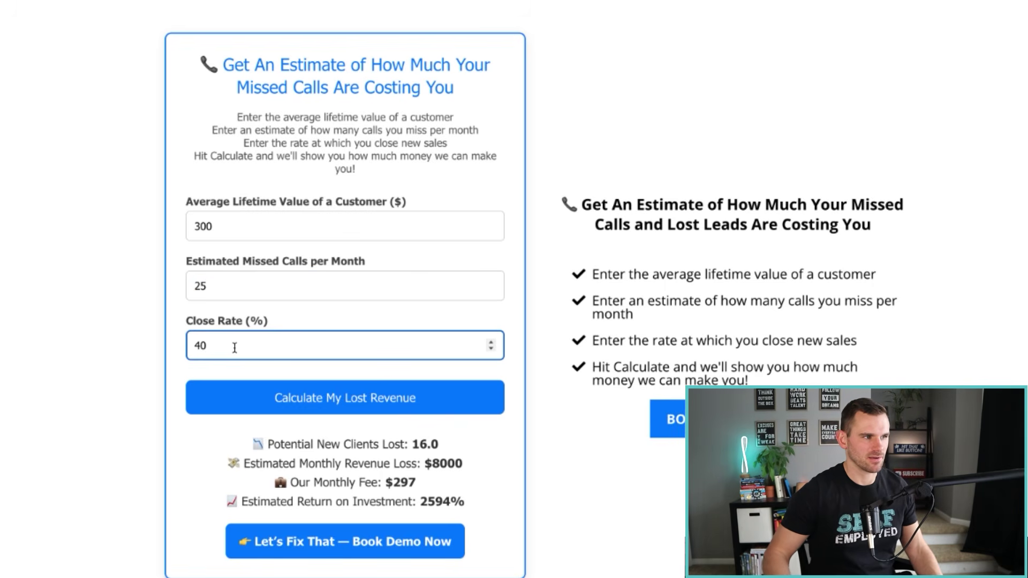
left_click_drag(235, 348, 148, 347)
type("30")
left_click(356, 399)
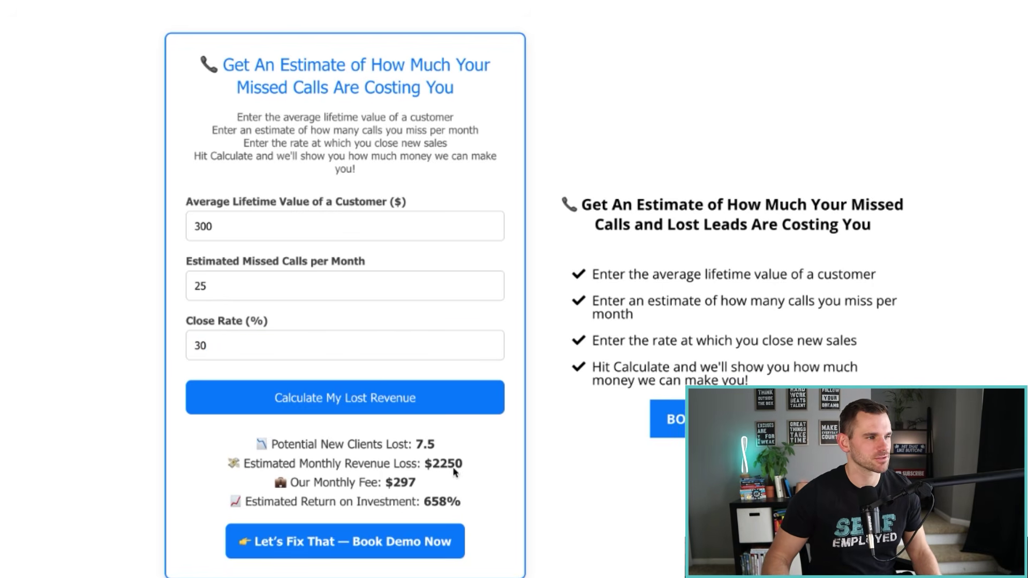
left_click_drag(387, 484, 517, 506)
left_click(529, 508)
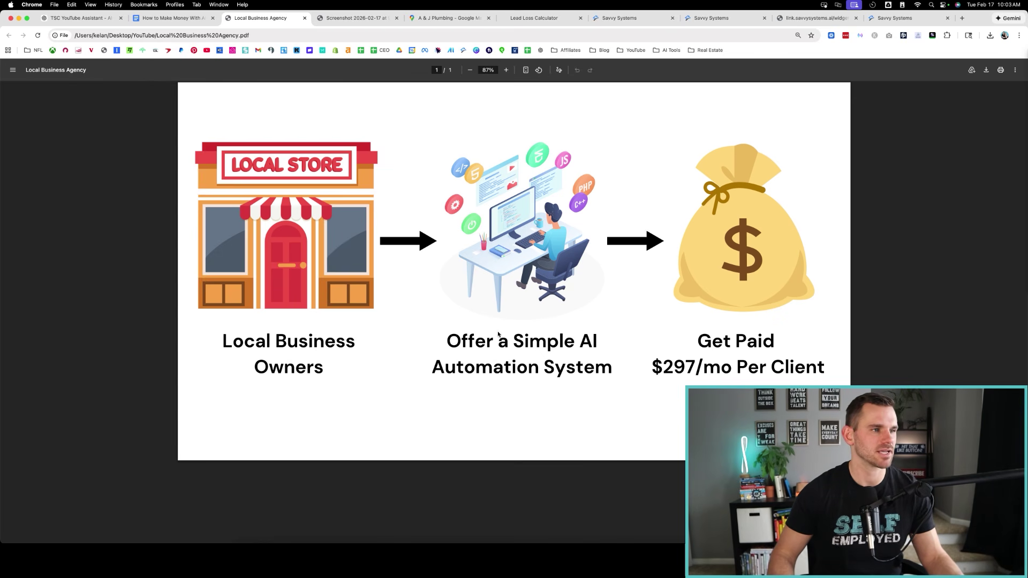
View the services diagram and the Local Business Agency PDF, and return to the Lead Loss Calculator
left_click(347, 20)
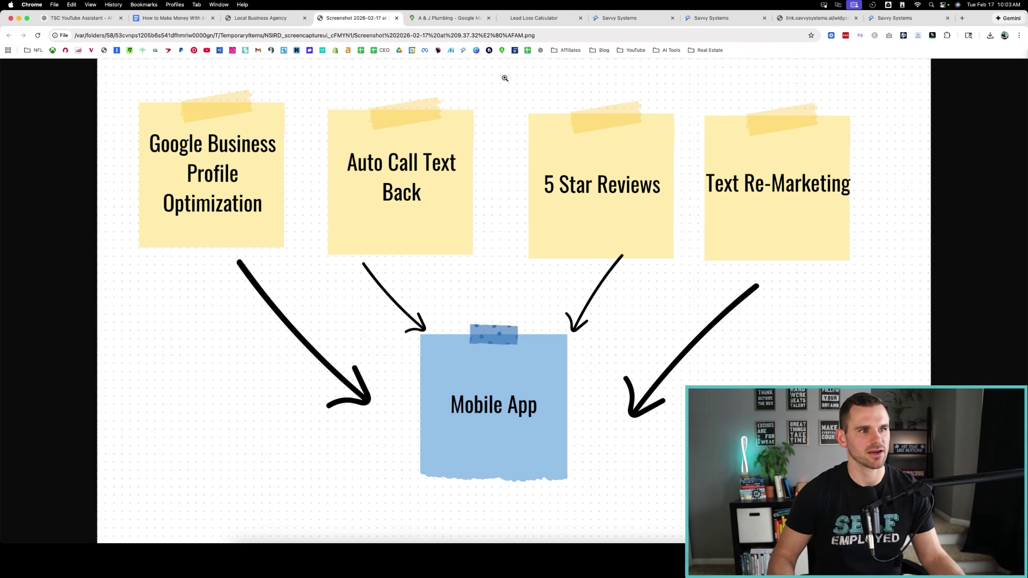
left_click(282, 20)
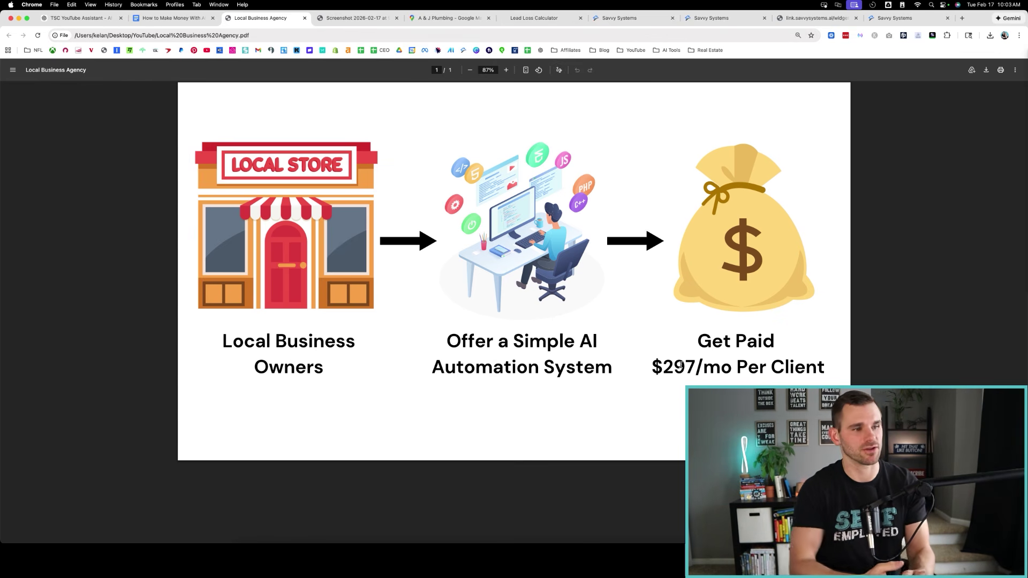
left_click(551, 24)
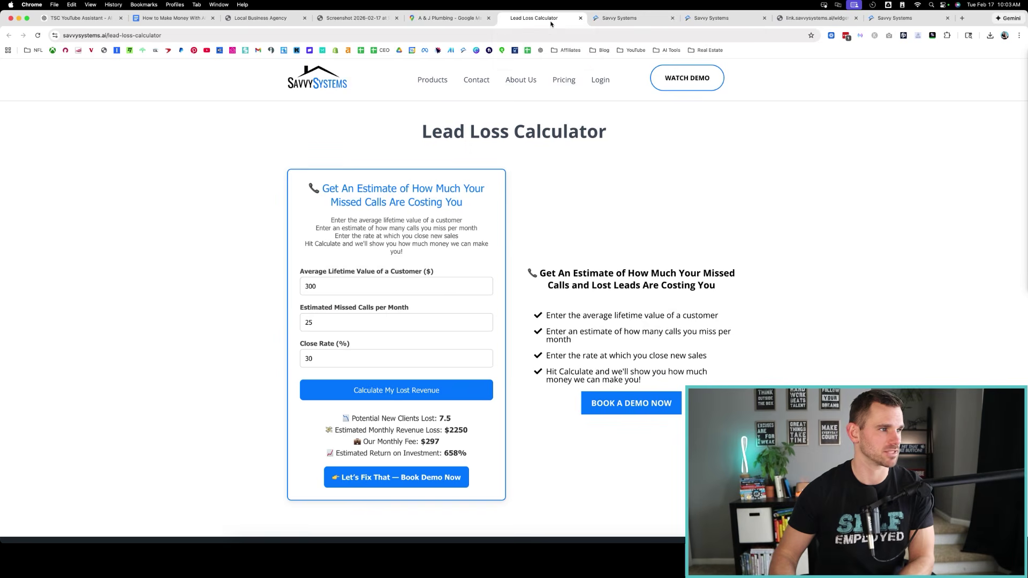
View the Savvy Systems launchpad checklist and close its browser tab
left_click(528, 19)
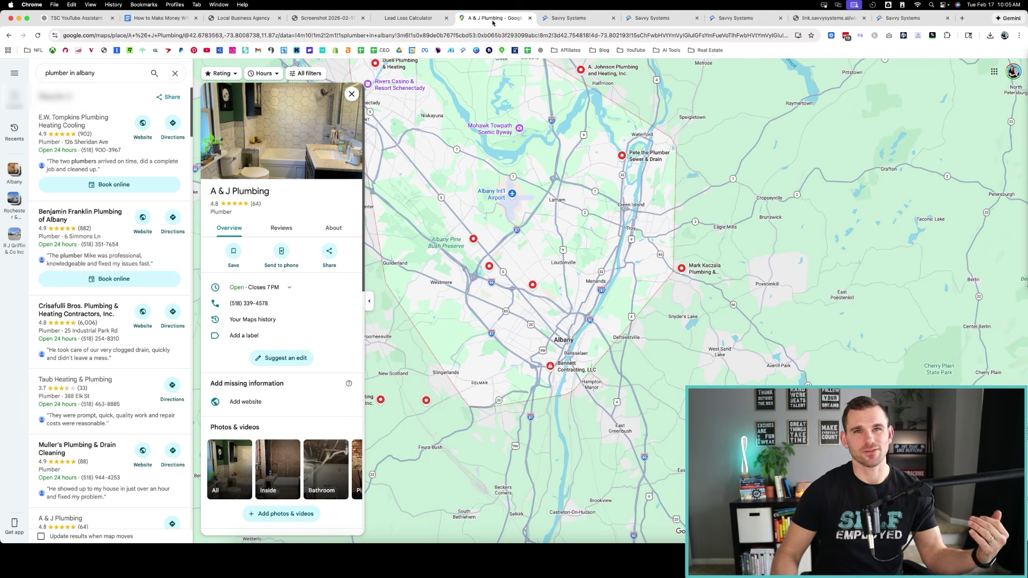
left_click(568, 18)
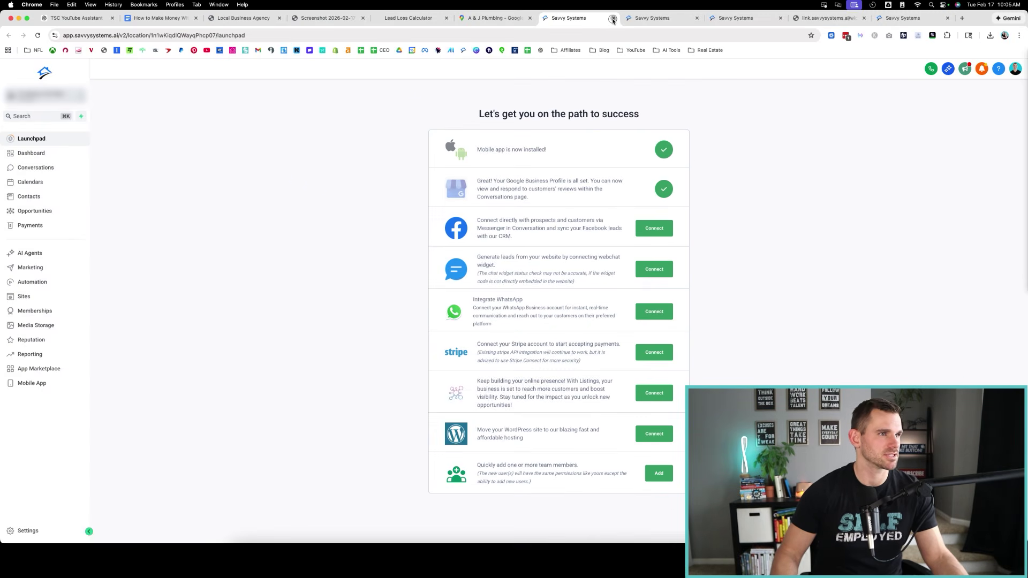
left_click(612, 20)
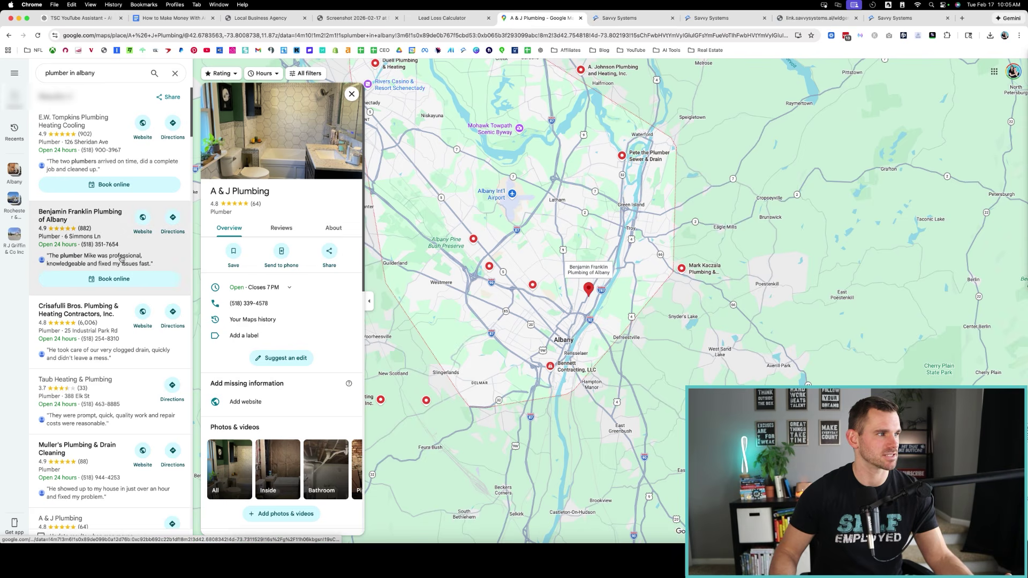
Look through the Albany plumber results around A & J Plumbing in Google Maps and return to the first listings
scroll(121, 259, "down", 5)
scroll(121, 259, "down", 3)
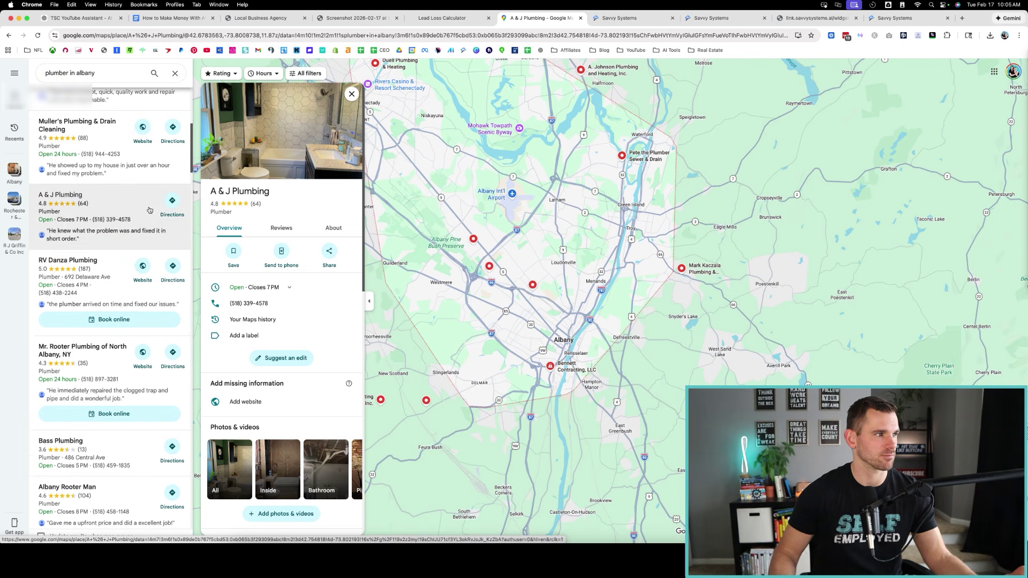
scroll(161, 268, "up", 6)
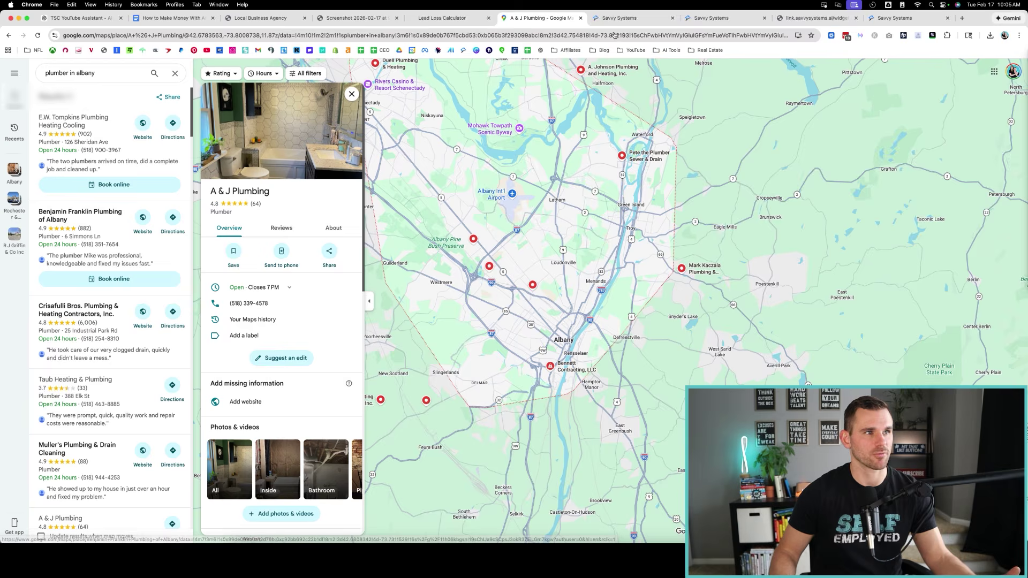
Review the Google Business Profile optimization page in Savvy Systems, including the Overview details and the Social Profiles links
left_click(645, 20)
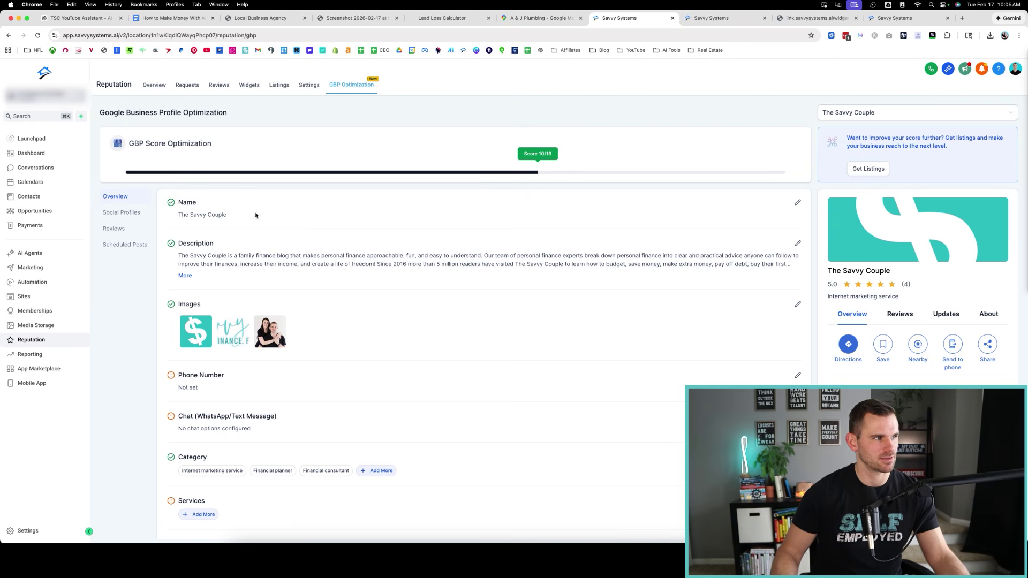
scroll(372, 259, "down", 2)
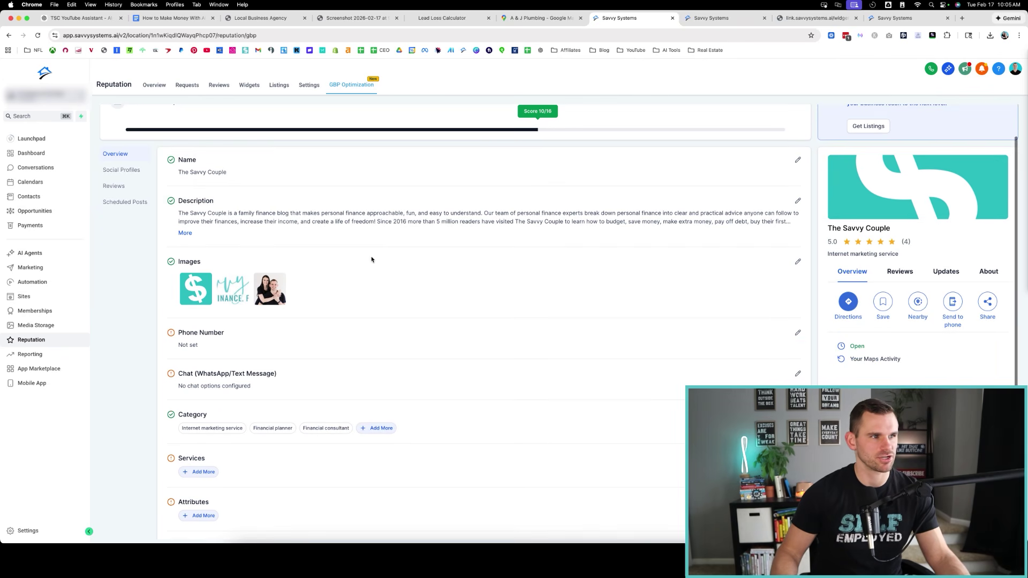
scroll(375, 266, "down", 2)
scroll(374, 268, "down", 2)
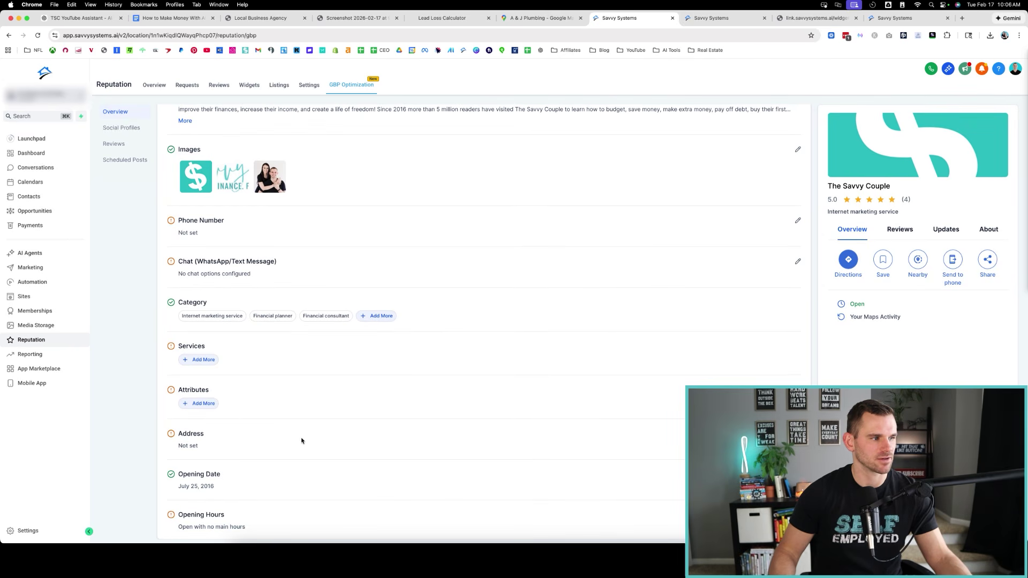
scroll(161, 268, "up", 5)
left_click(110, 211)
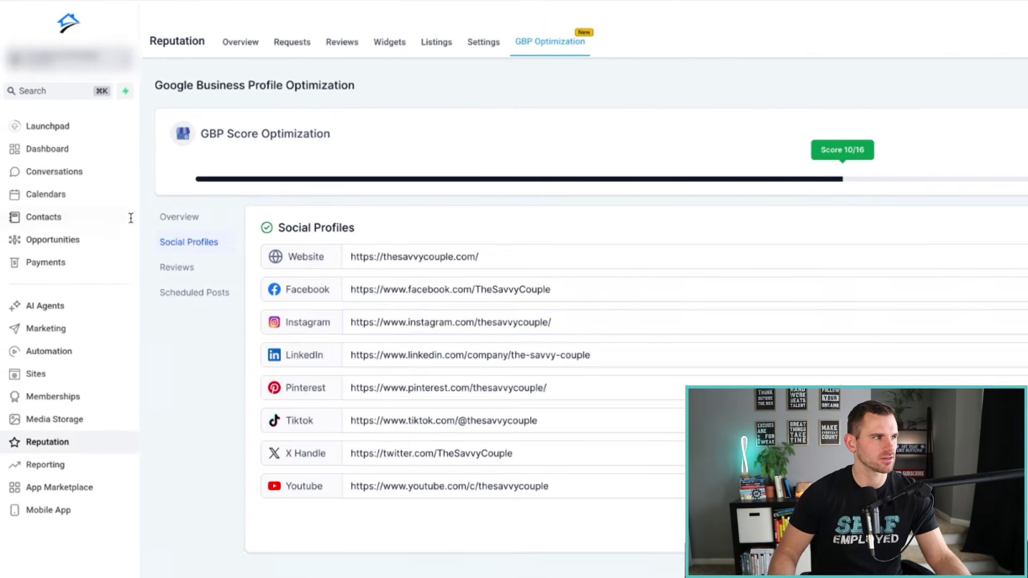
left_click(180, 218)
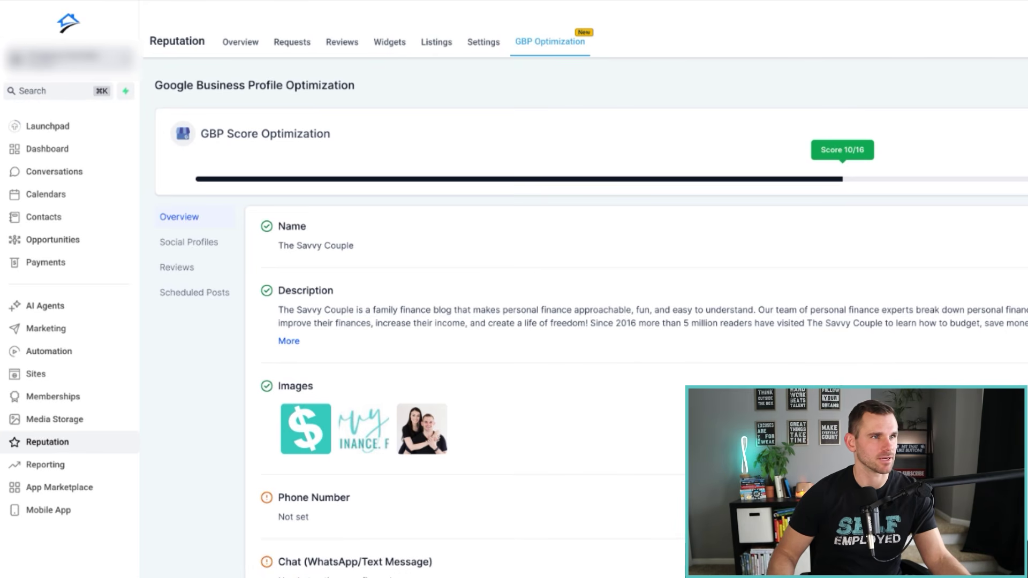
View the services diagram, switch to the Missed Call Text Back settings in Savvy Systems and open the text-back message for editing
left_click(634, 18)
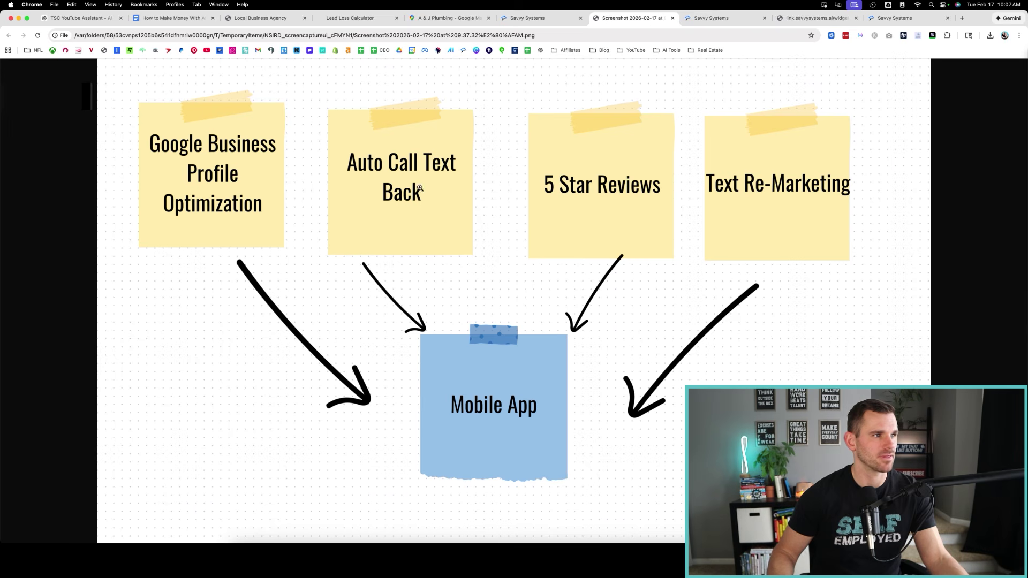
left_click(722, 19)
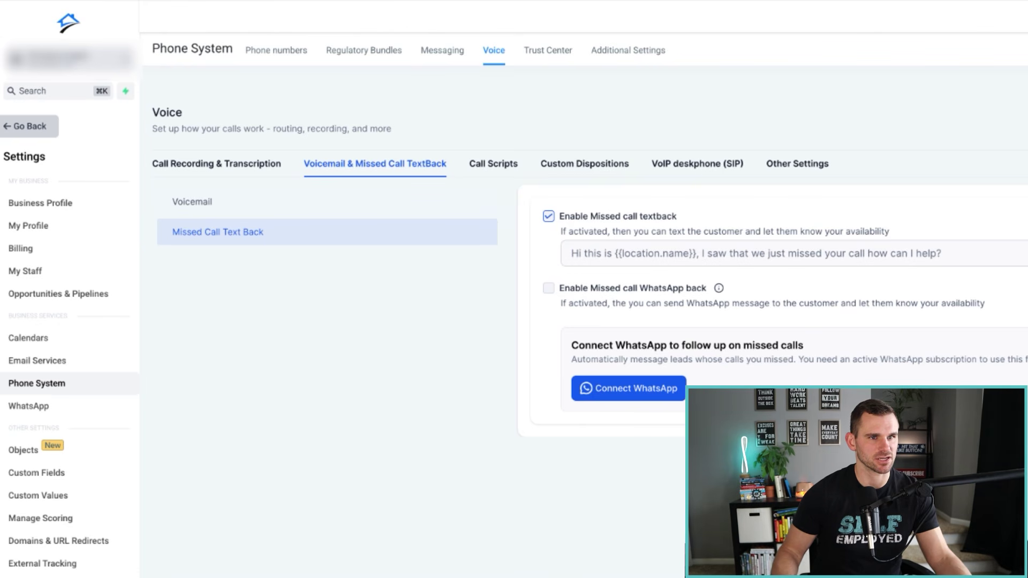
left_click(948, 255)
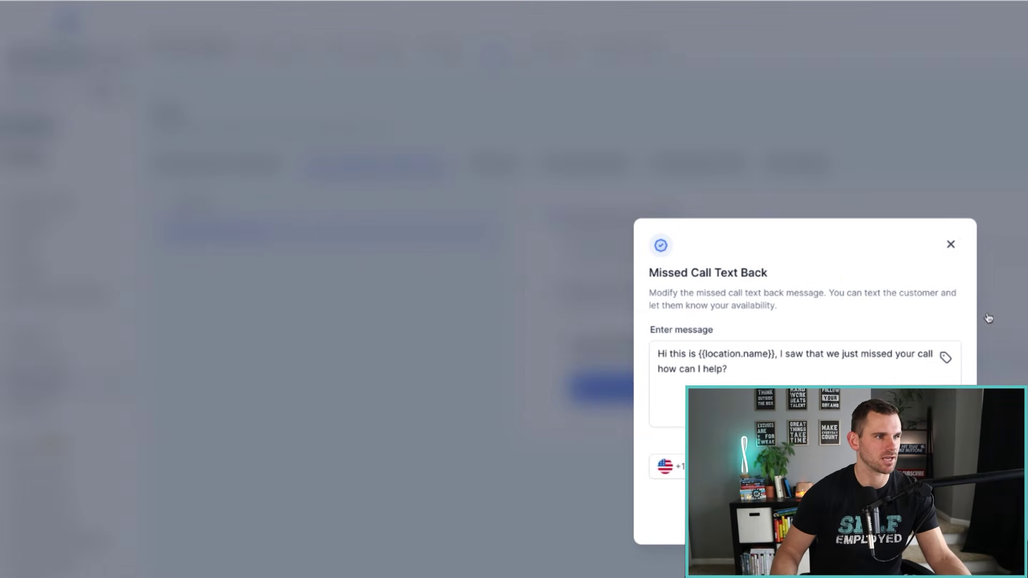
Close the missed call text-back message, leave the phone system settings and view the Conversations inbox in Savvy Systems
left_click(953, 245)
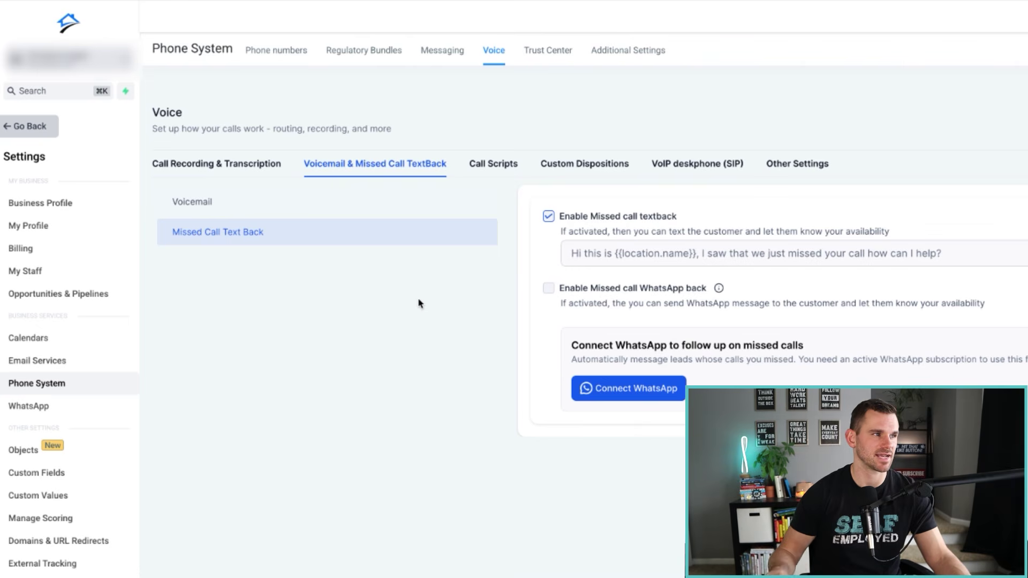
left_click(42, 131)
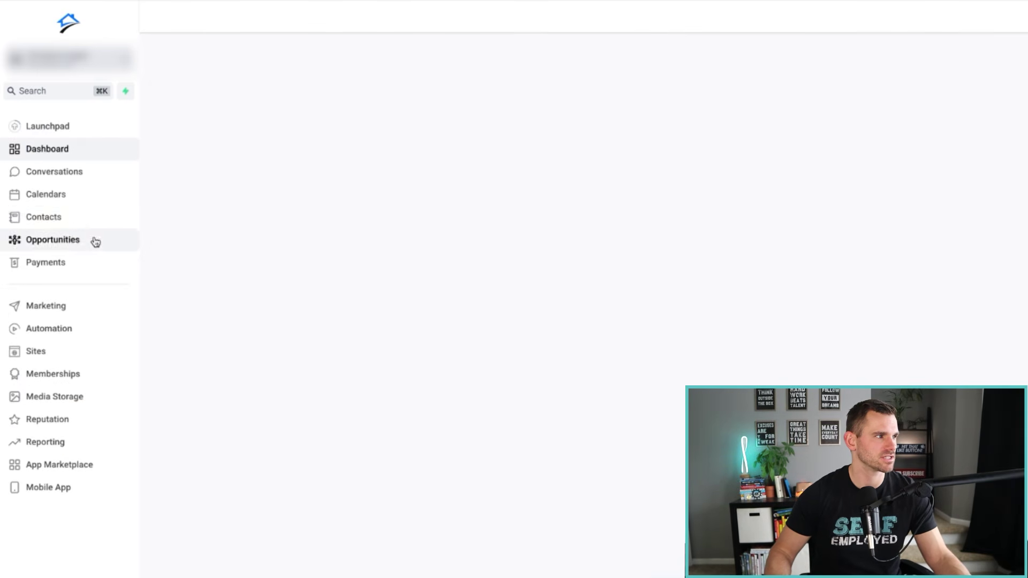
left_click(80, 177)
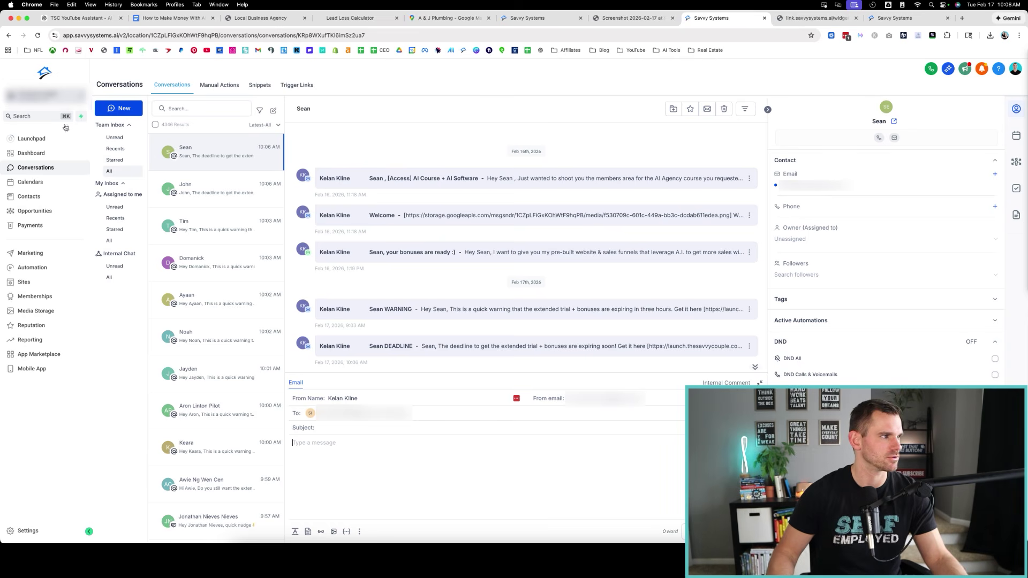
View the services diagram, open The Savvy Couple's Google review link from Savvy Systems in a new browser tab and close that tab
left_click(632, 18)
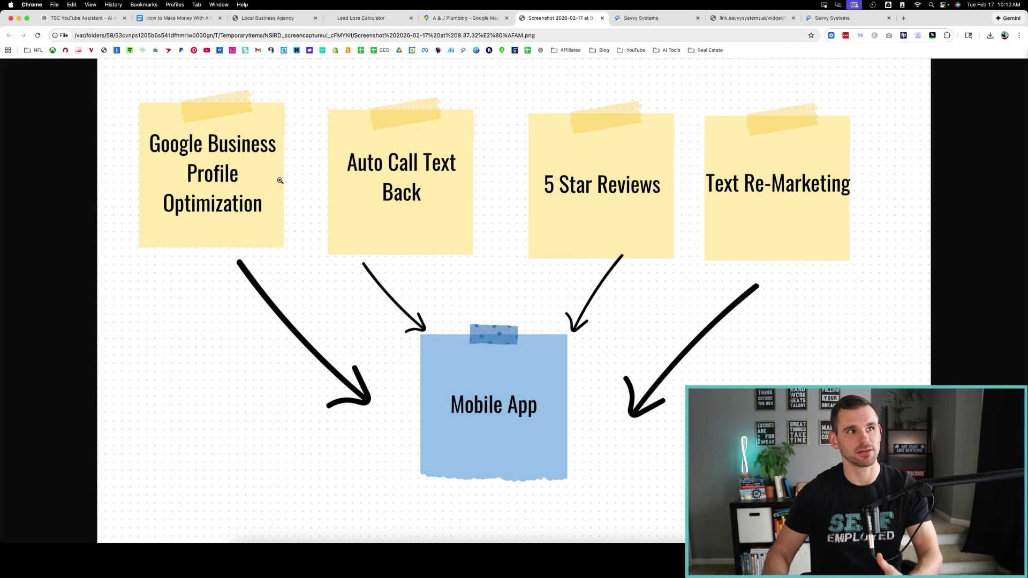
left_click(652, 19)
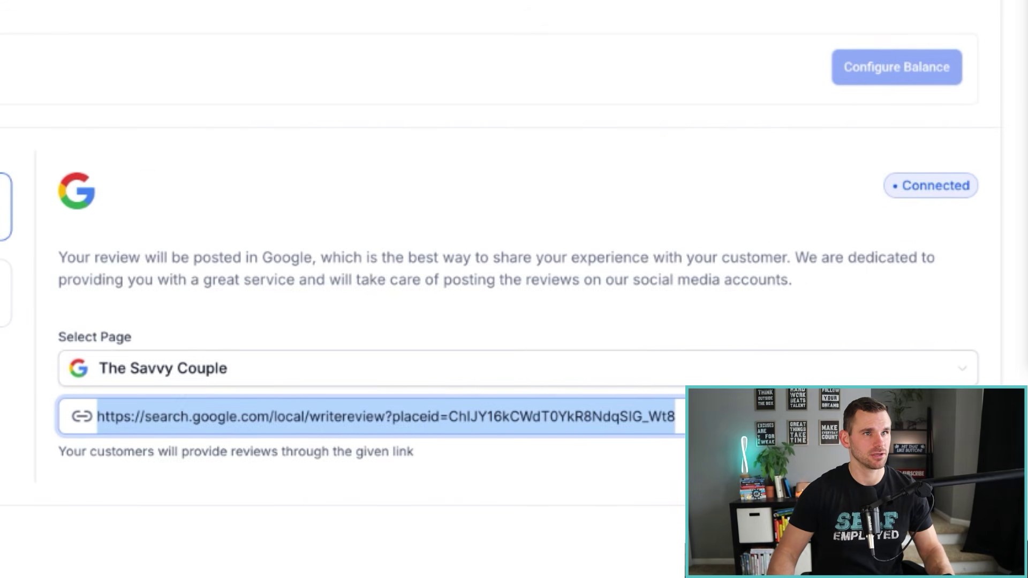
key("ctrl+t")
type("https://search.google.com/local/writereview?placeid=ChIJY16kCWdT0YkR8NdqSIG_Wt8")
key("Return")
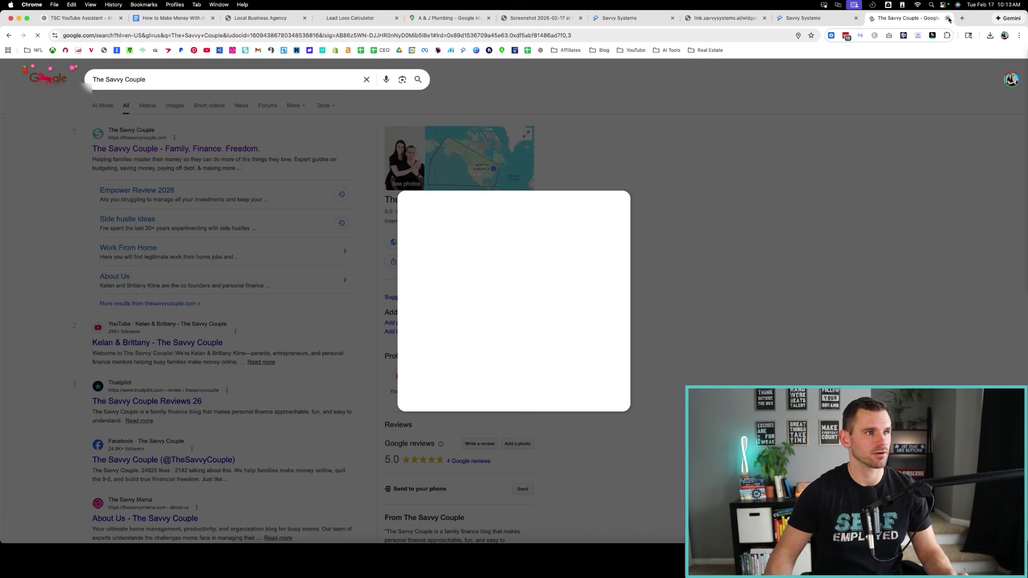
left_click(950, 19)
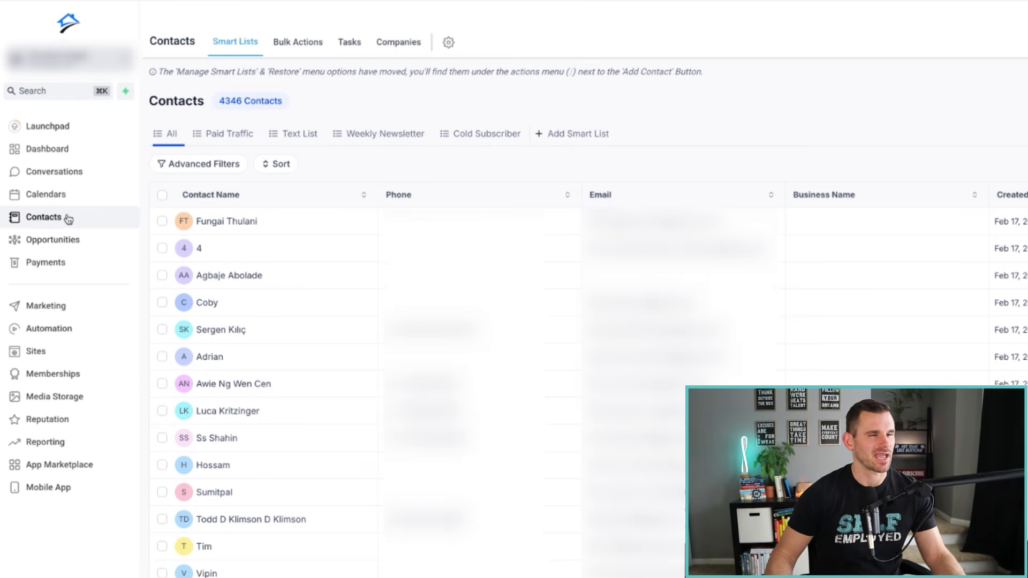
Prepare an SMS review request named "ert" for the first contact in the list and close the request without sending it
left_click(162, 222)
left_click(651, 165)
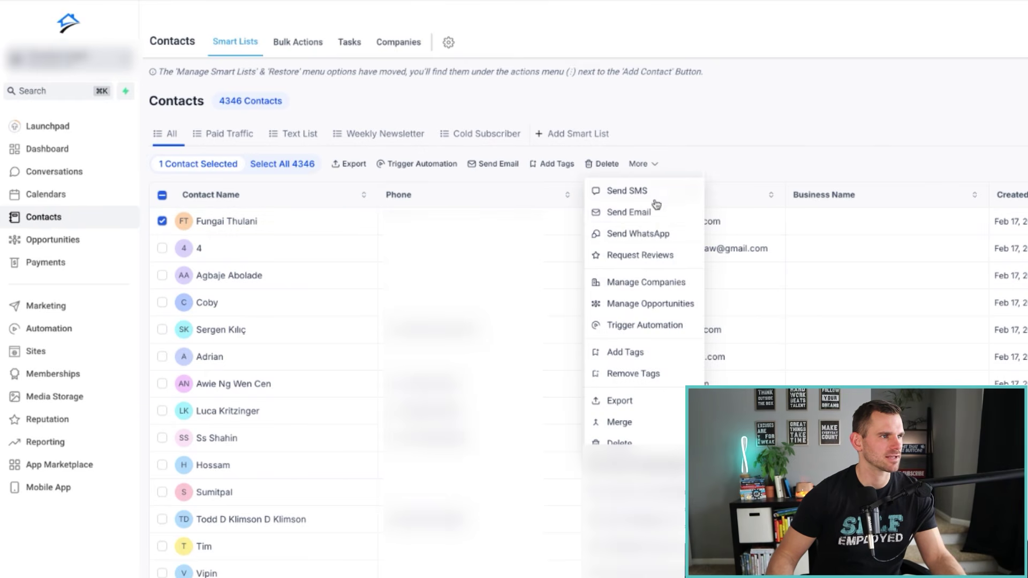
left_click(663, 256)
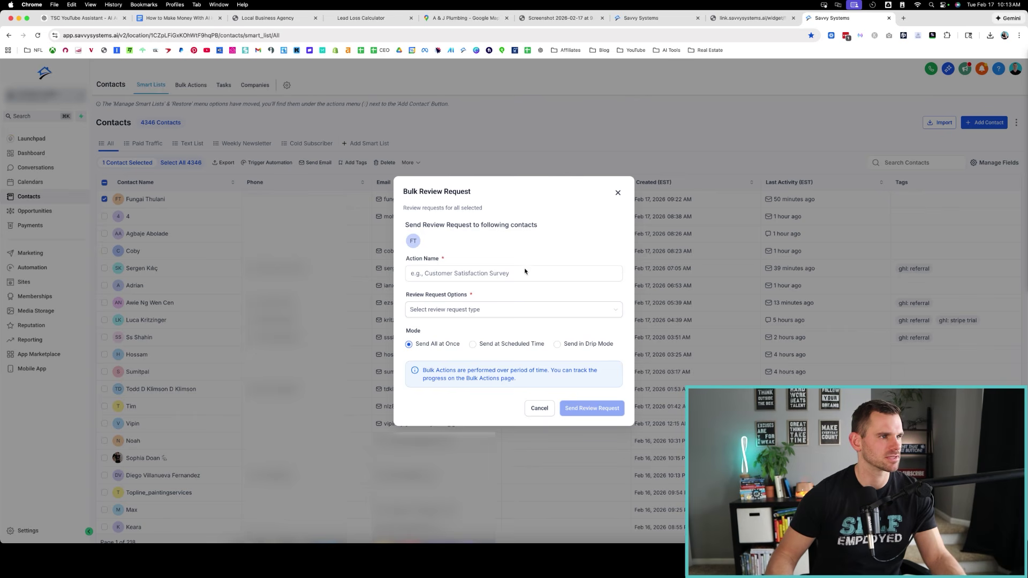
left_click(471, 273)
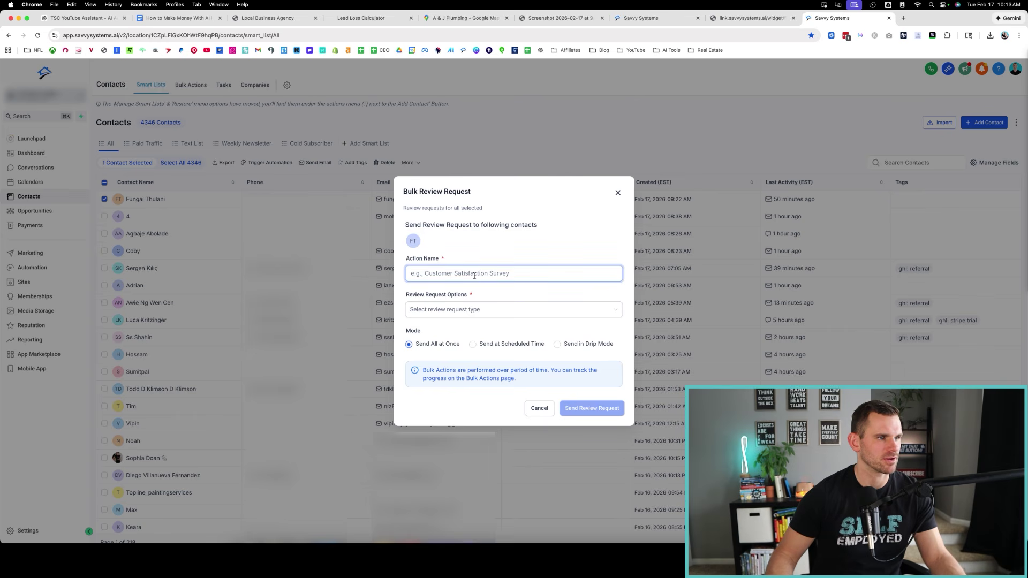
type("ert")
left_click(485, 309)
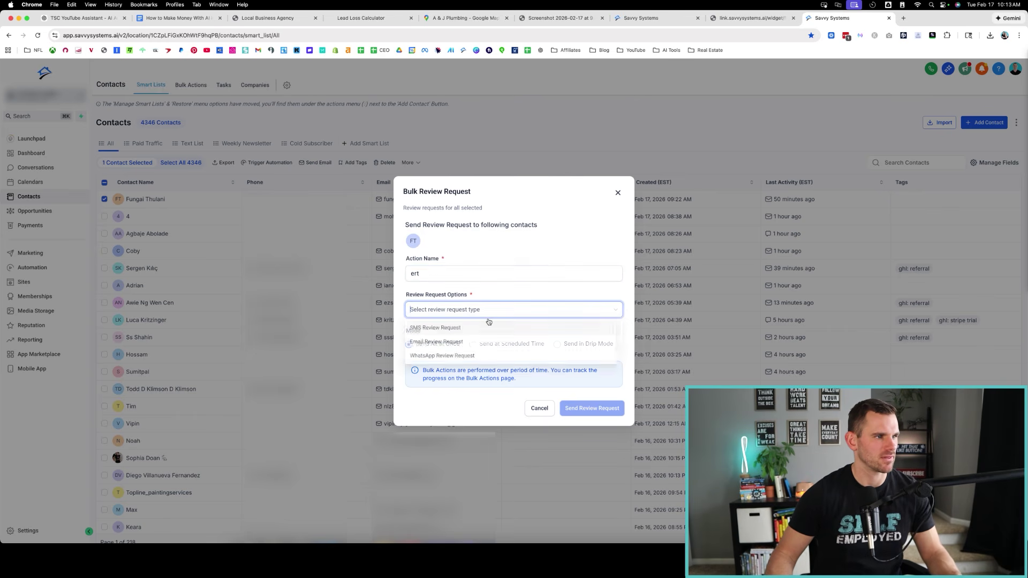
left_click(495, 329)
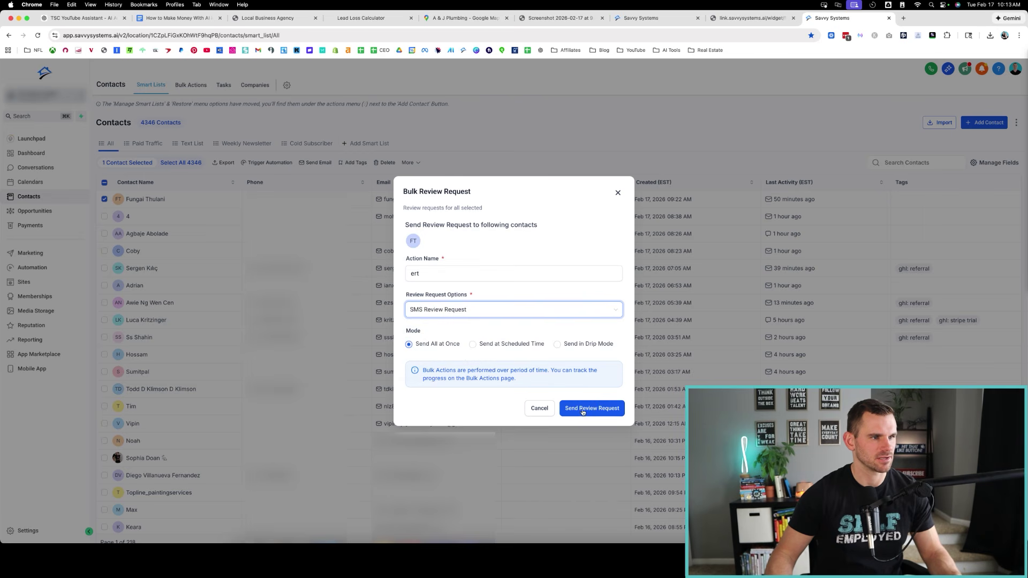
left_click(618, 193)
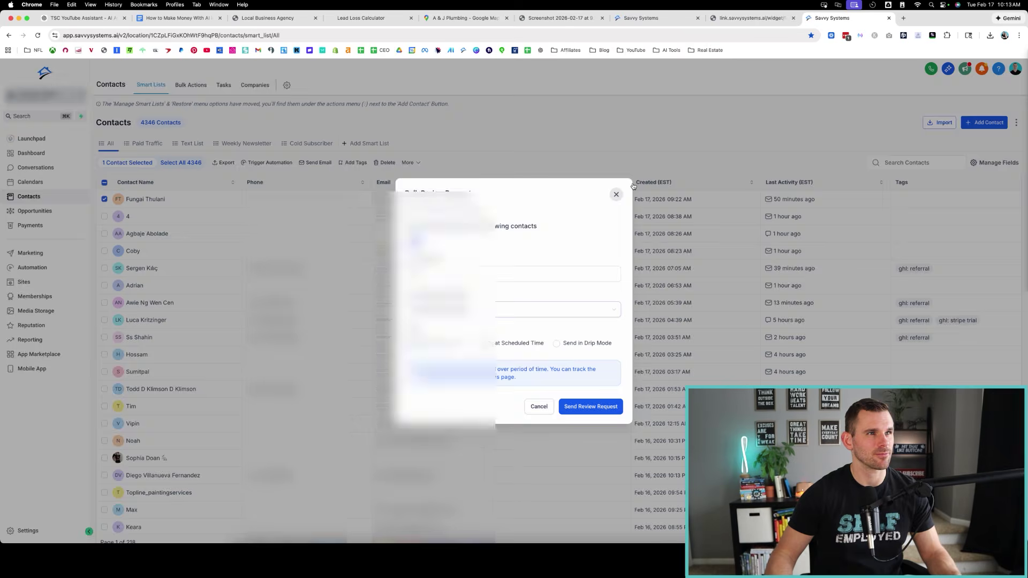
View the star rating form, open the workflow template library in Savvy Systems and search it for "review"
left_click(750, 18)
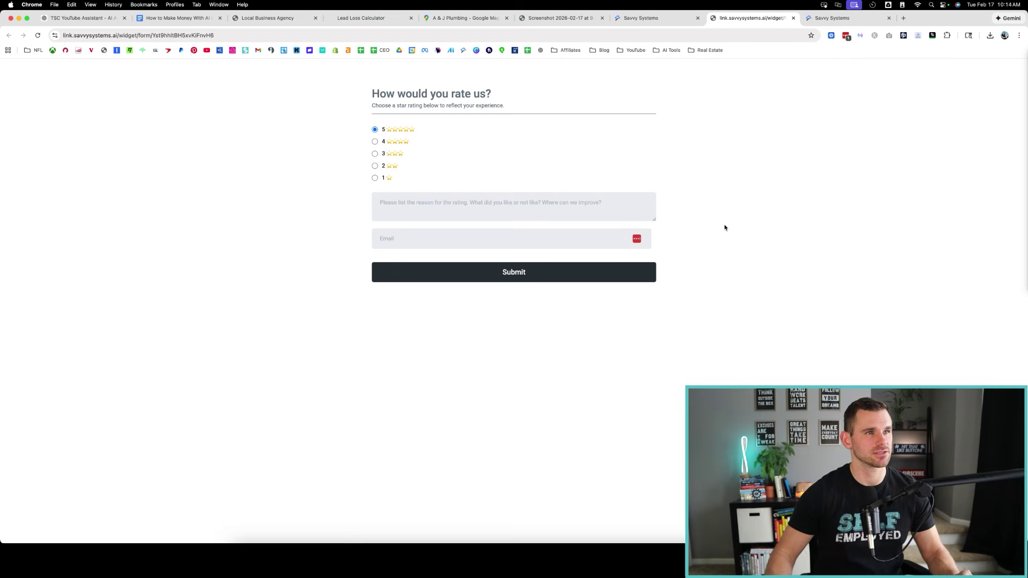
left_click(833, 18)
left_click(50, 268)
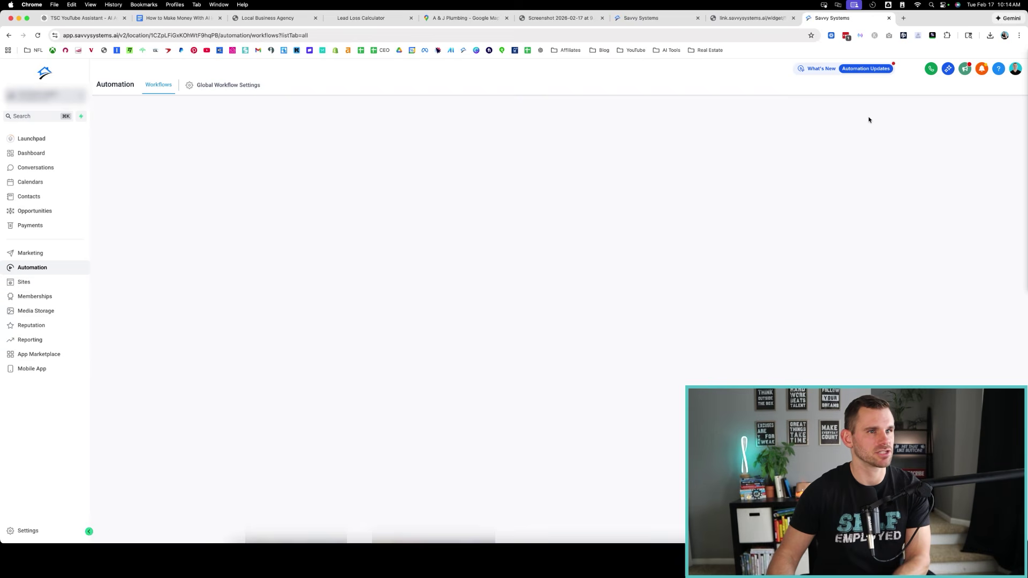
left_click(833, 113)
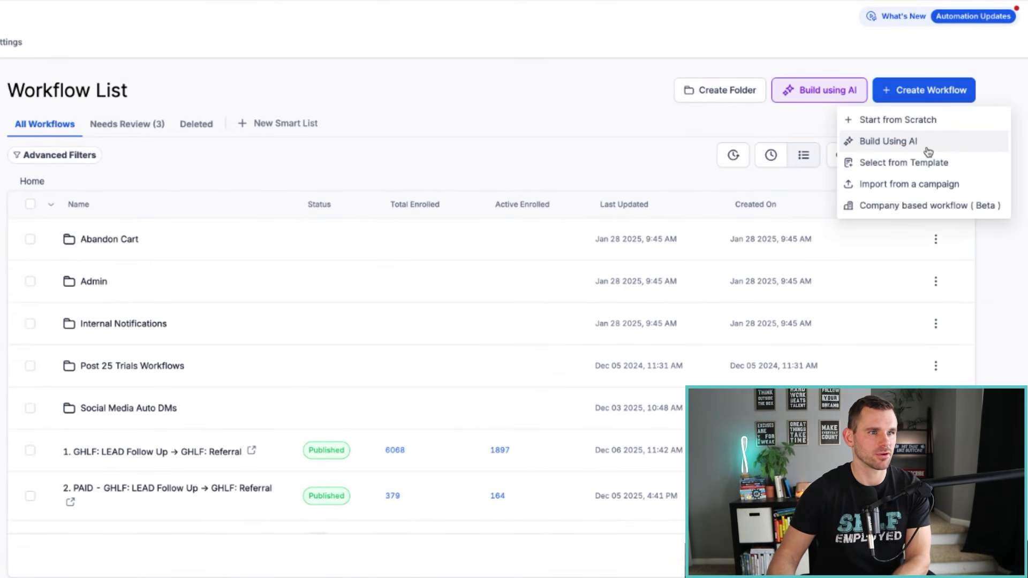
left_click(929, 170)
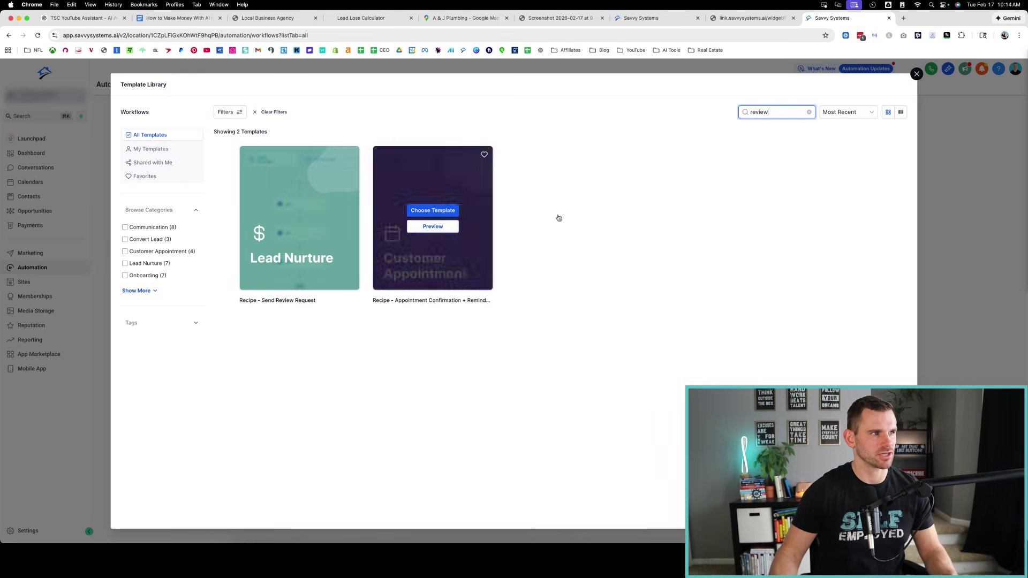
Return to the "How would you rate us?" form and bring up the services diagram
left_click(753, 17)
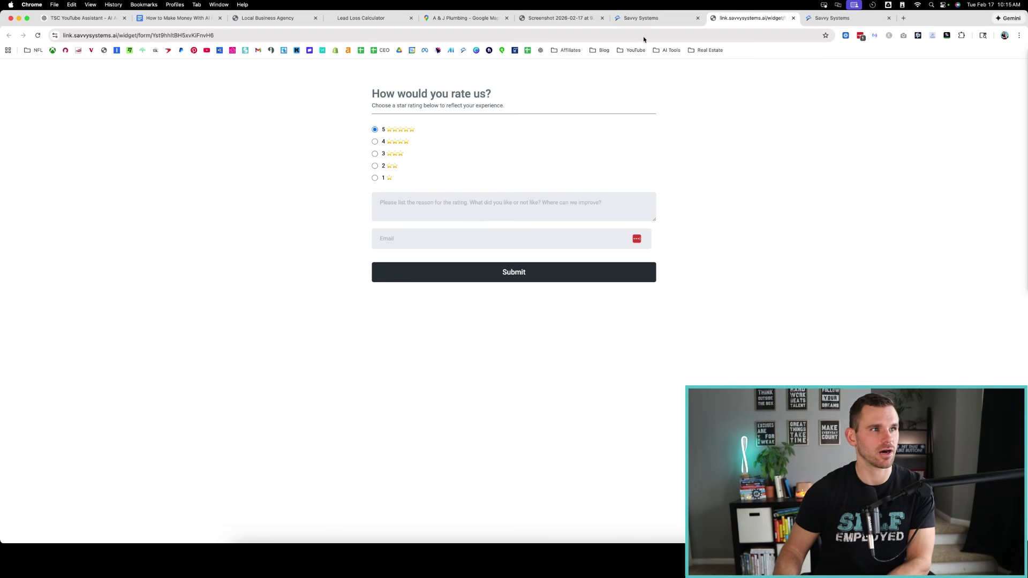
left_click(559, 19)
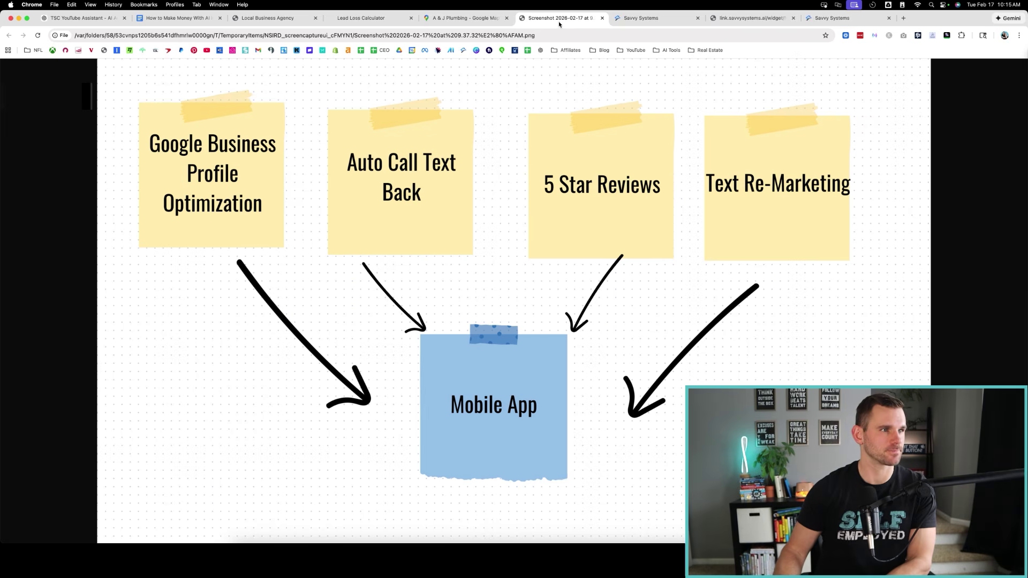